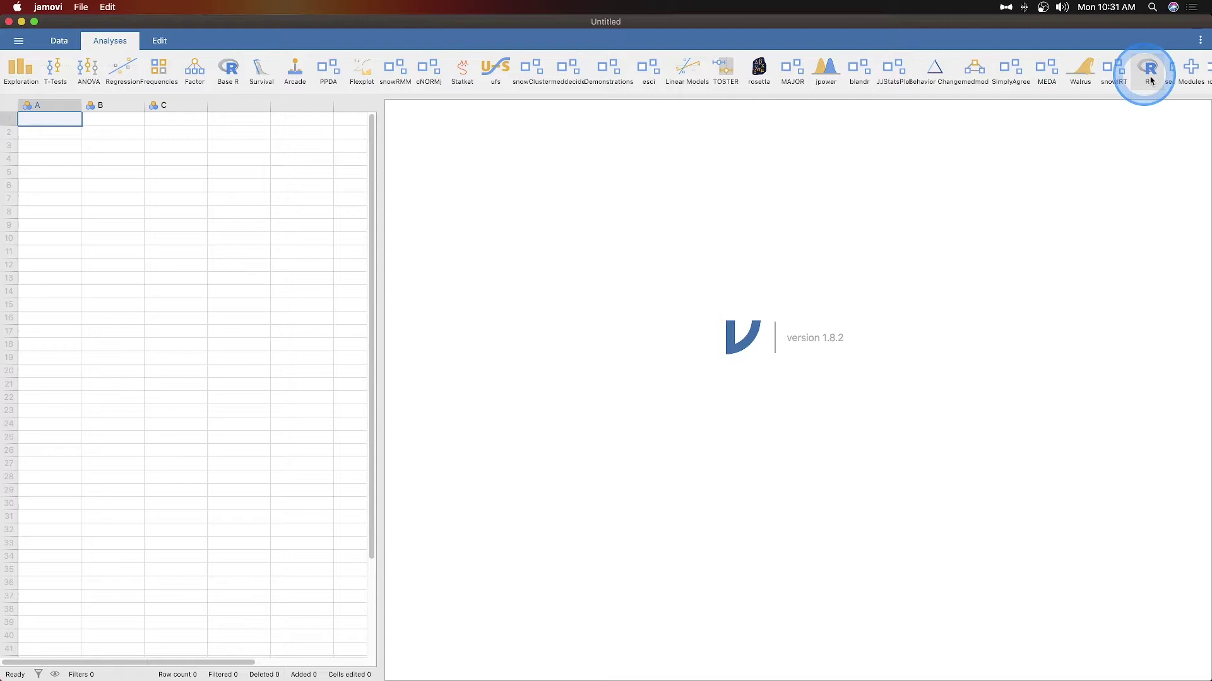
Step: Show jamovi's installed modules and scroll down to find surveymv
left_click(1190, 70)
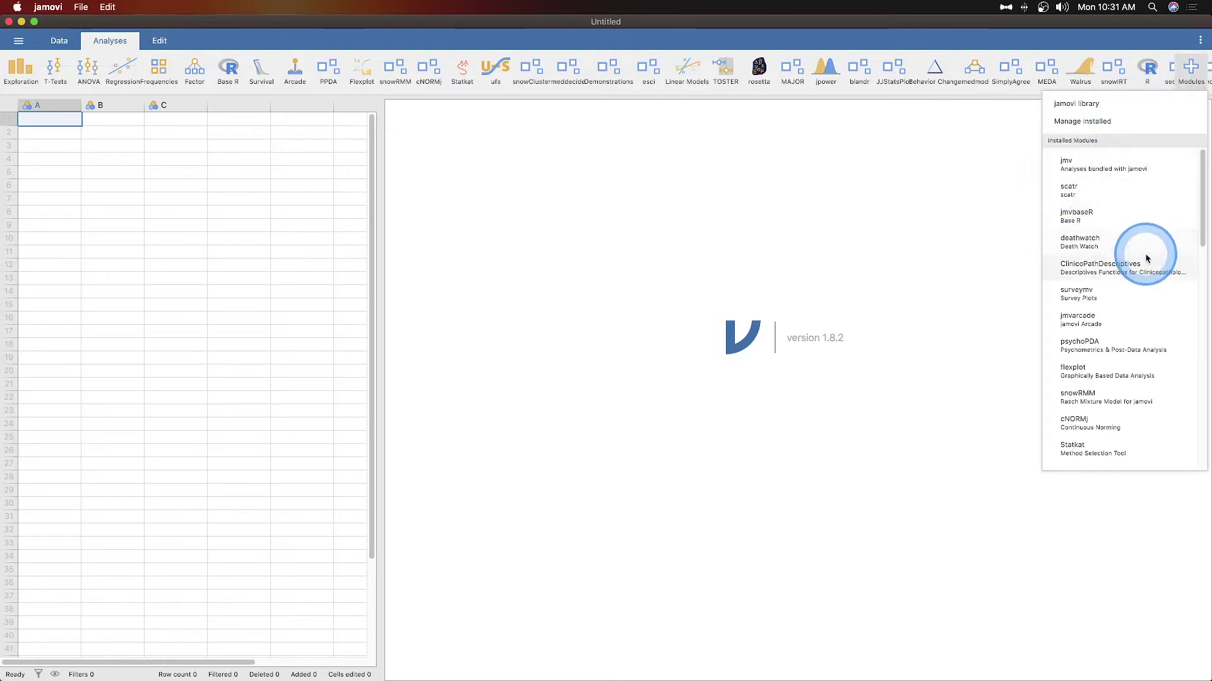
scroll(1079, 278, "down", 3)
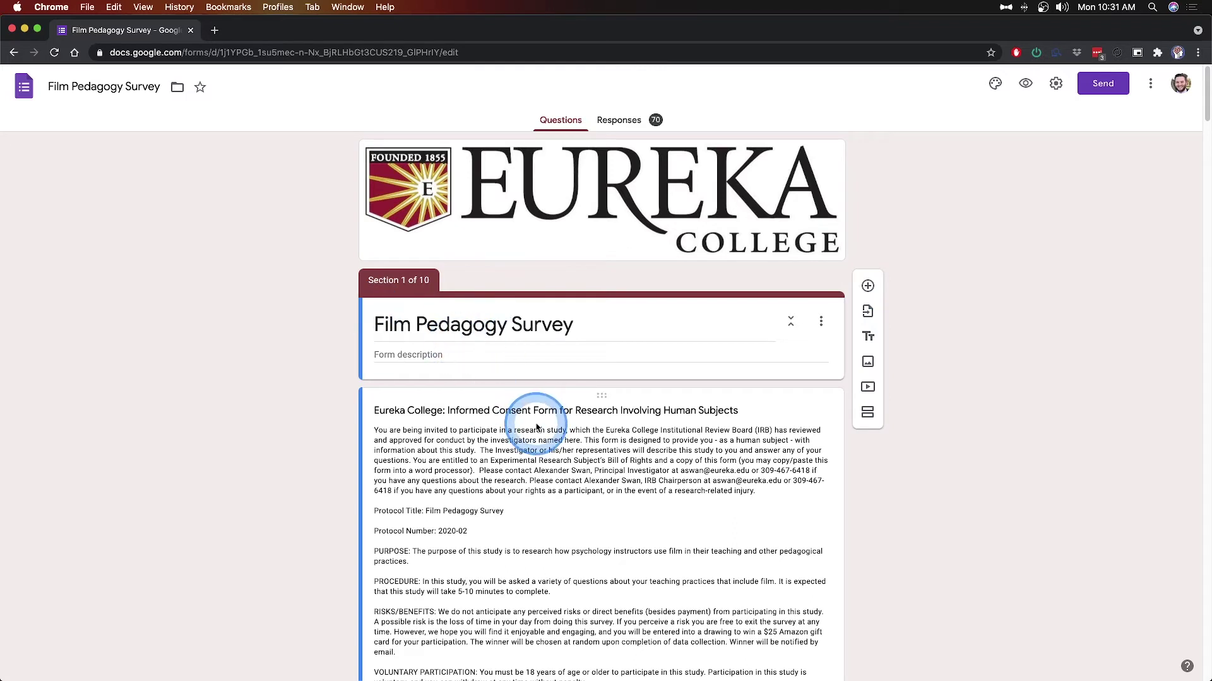
Step: Scroll through the Responses summary charts for the Film Pedagogy Survey's 70 responses
left_click(630, 121)
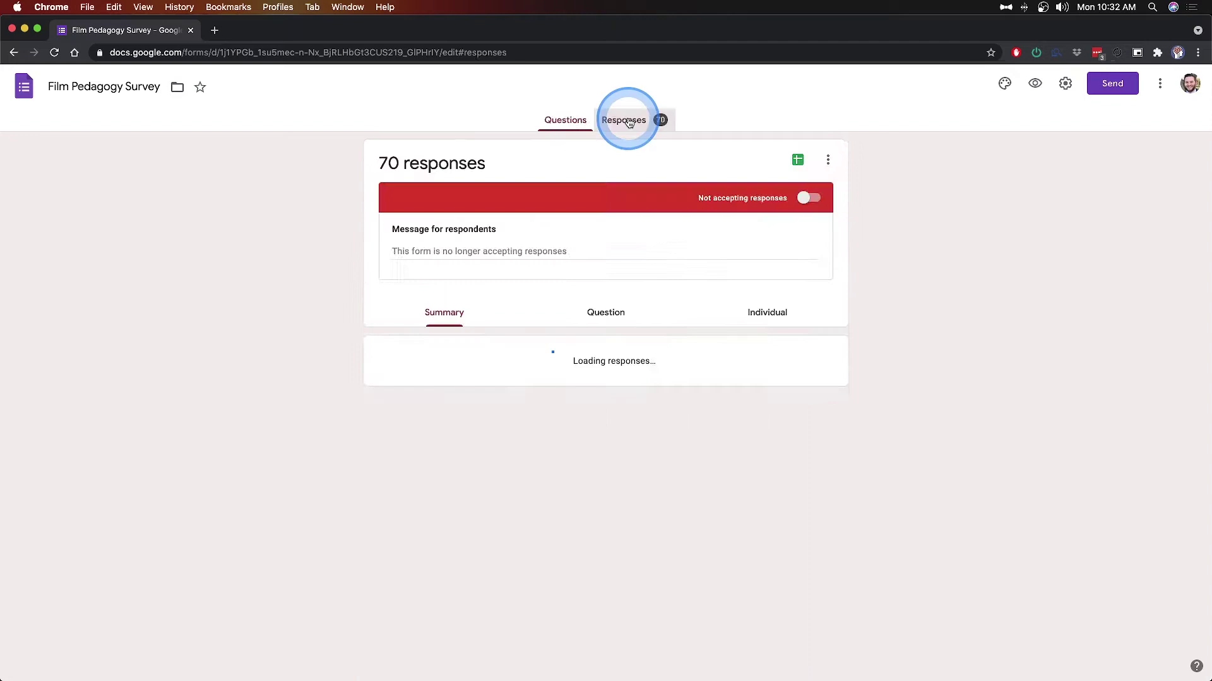
scroll(357, 381, "down", 4)
scroll(470, 344, "down", 3)
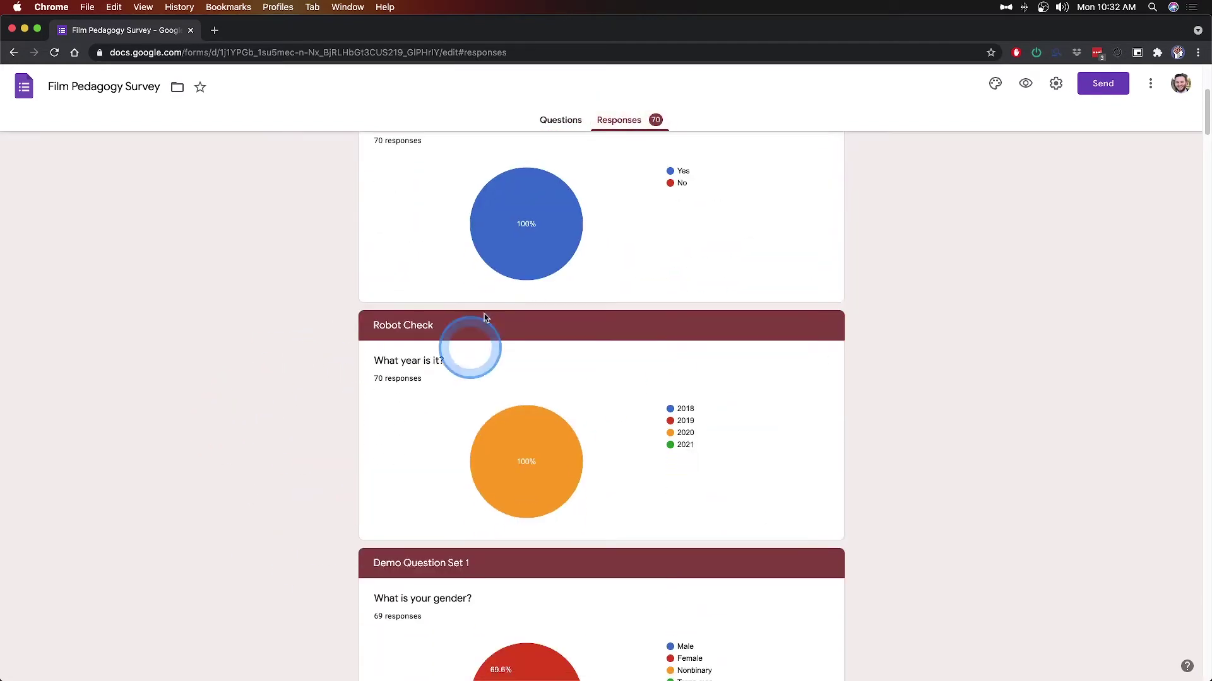
scroll(374, 428, "down", 6)
scroll(327, 545, "down", 8)
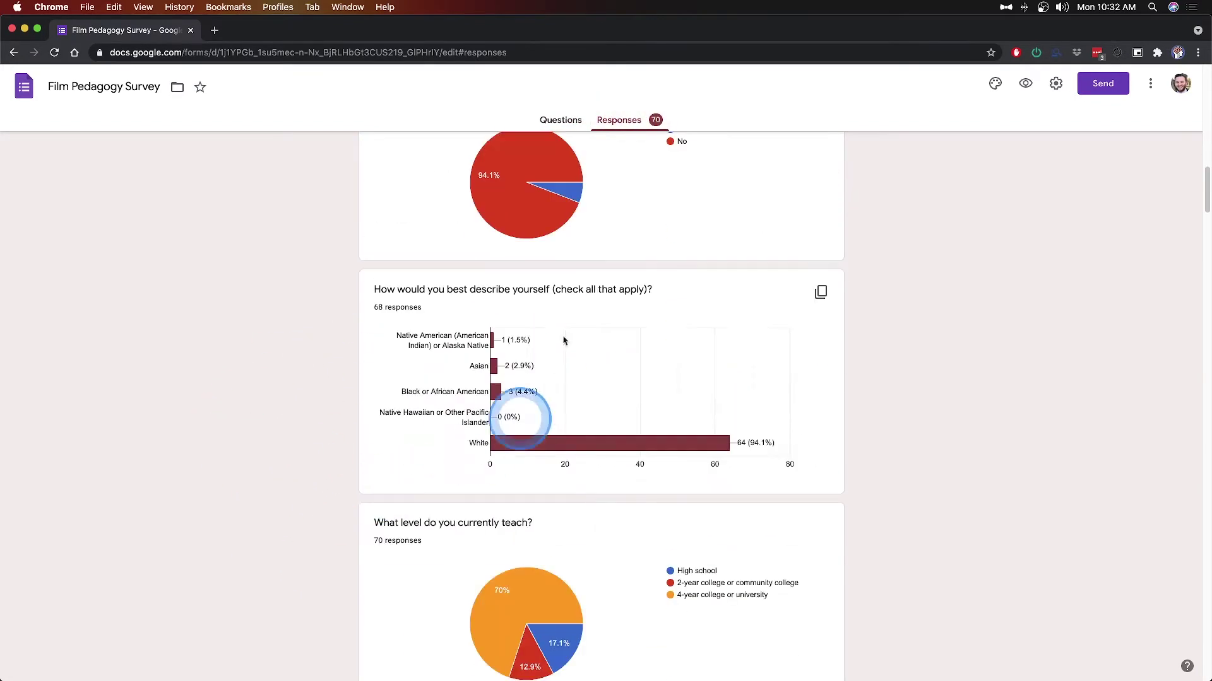
scroll(312, 508, "down", 5)
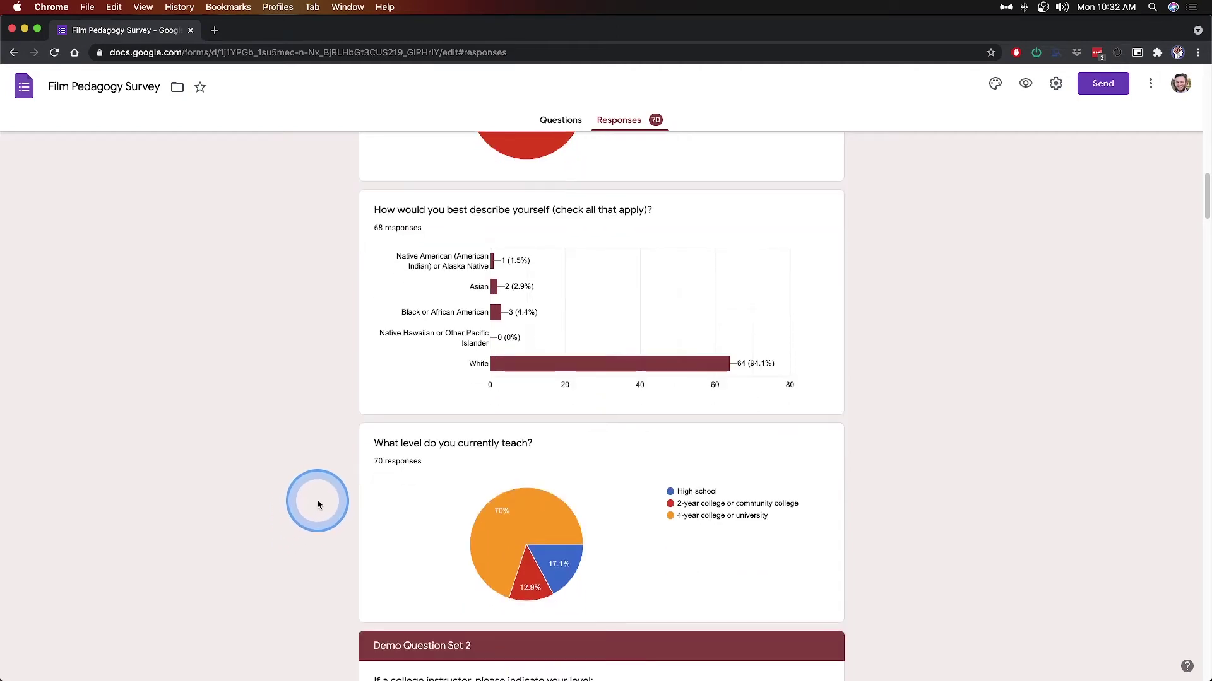
scroll(391, 442, "up", 10)
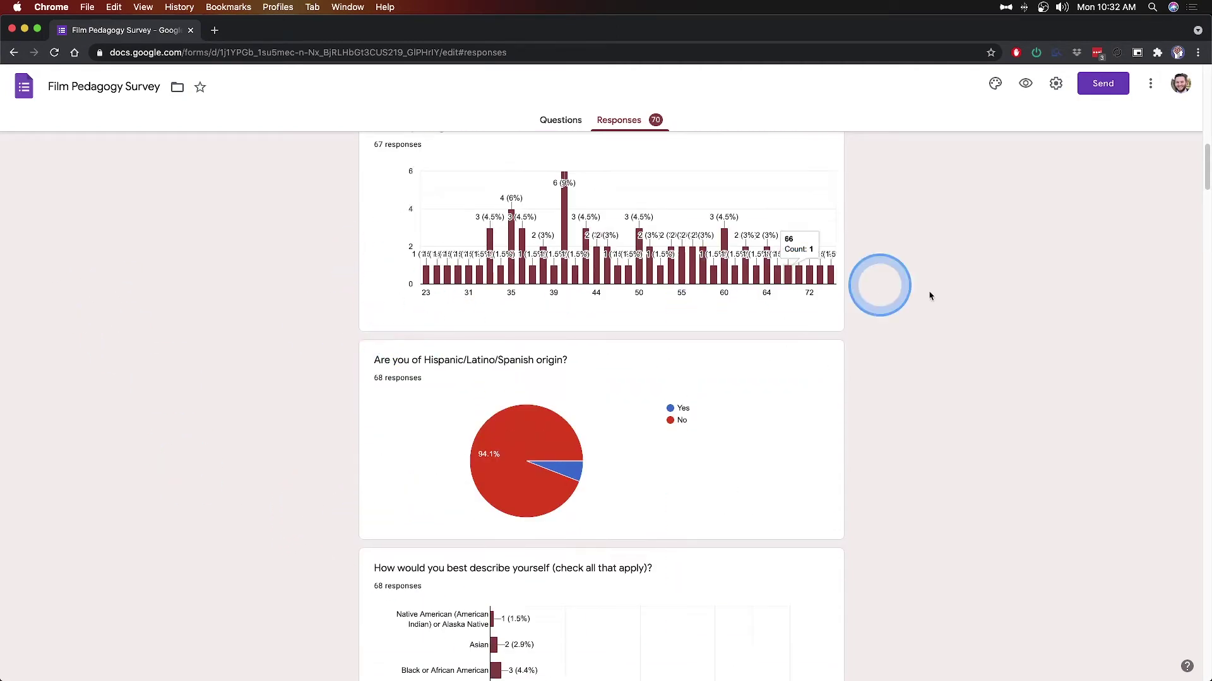
scroll(406, 397, "down", 10)
scroll(587, 465, "up", 5)
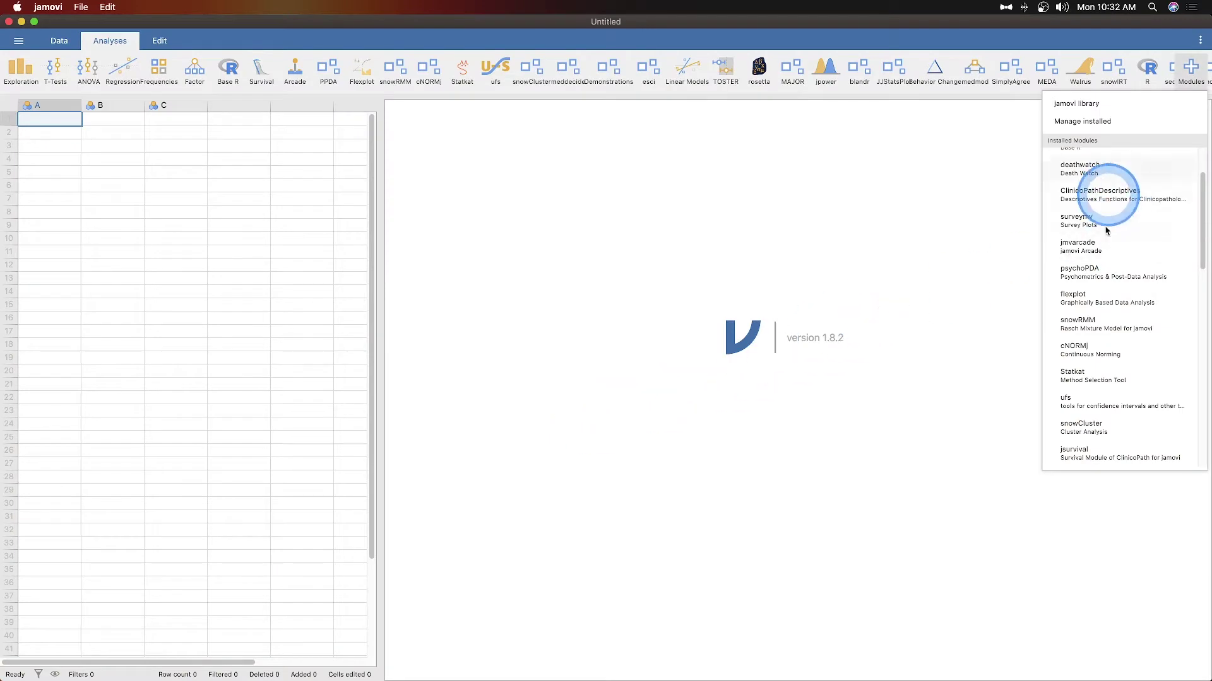
Step: Check surveymv in Manage installed, then look over the Exploration analyses list
left_click(1186, 71)
left_click(1186, 71)
left_click(1098, 121)
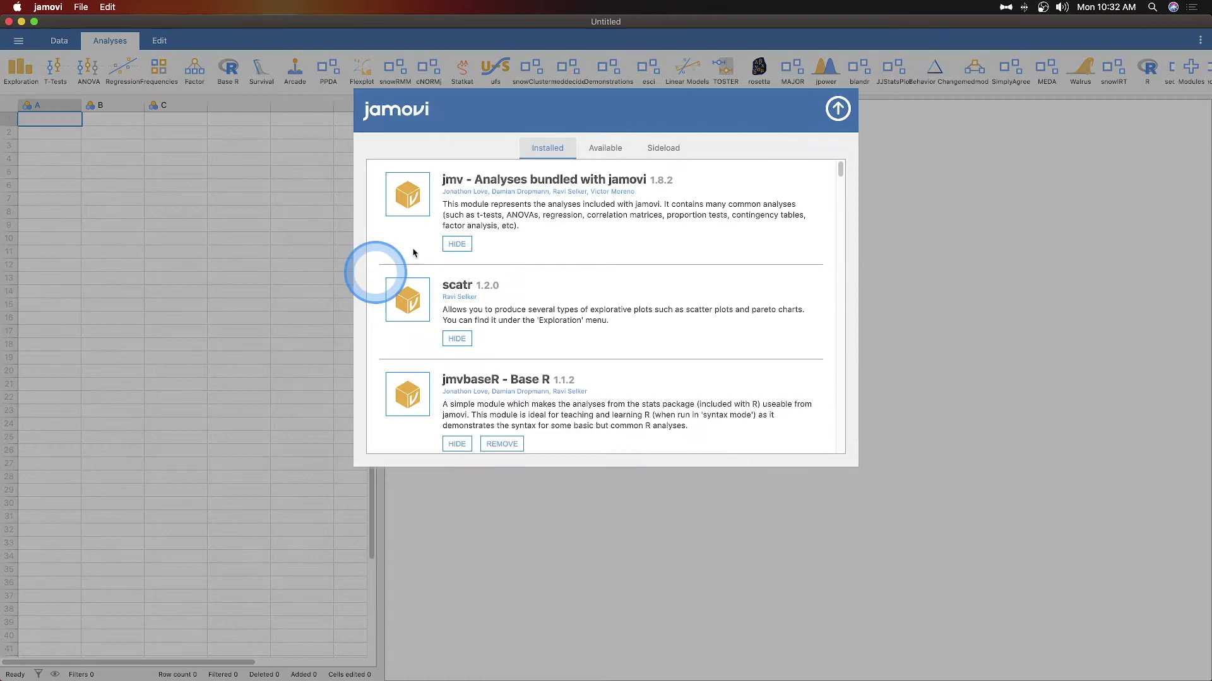
scroll(631, 316, "down", 6)
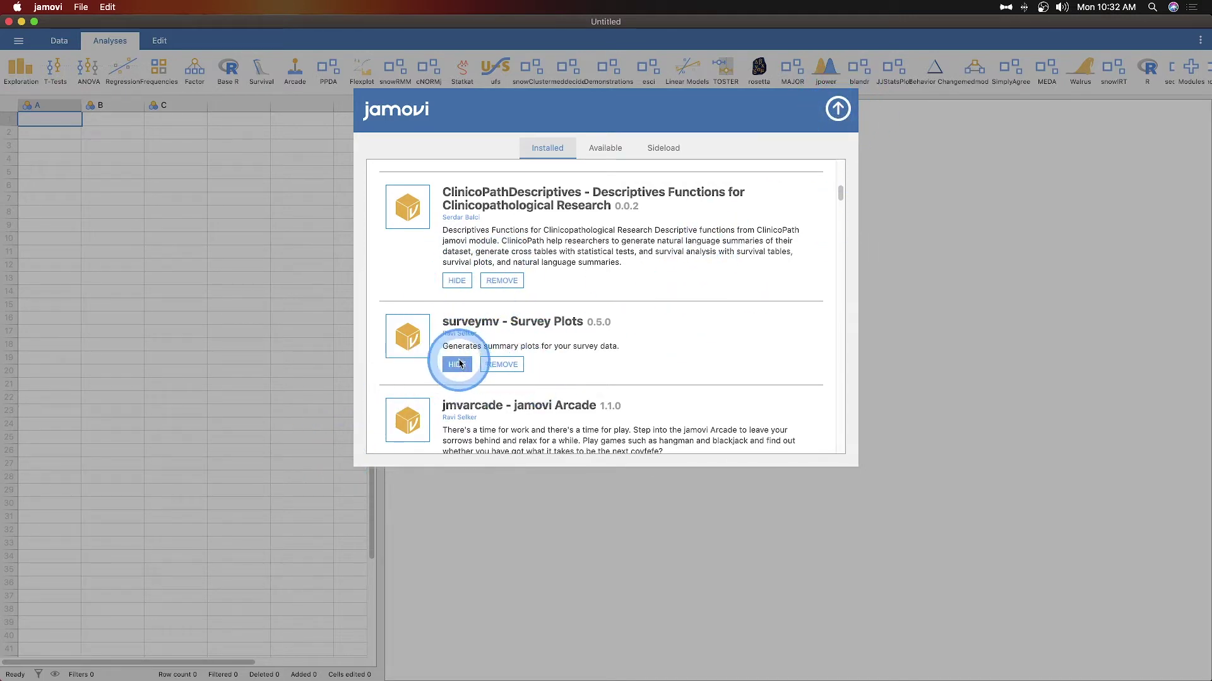
left_click(838, 109)
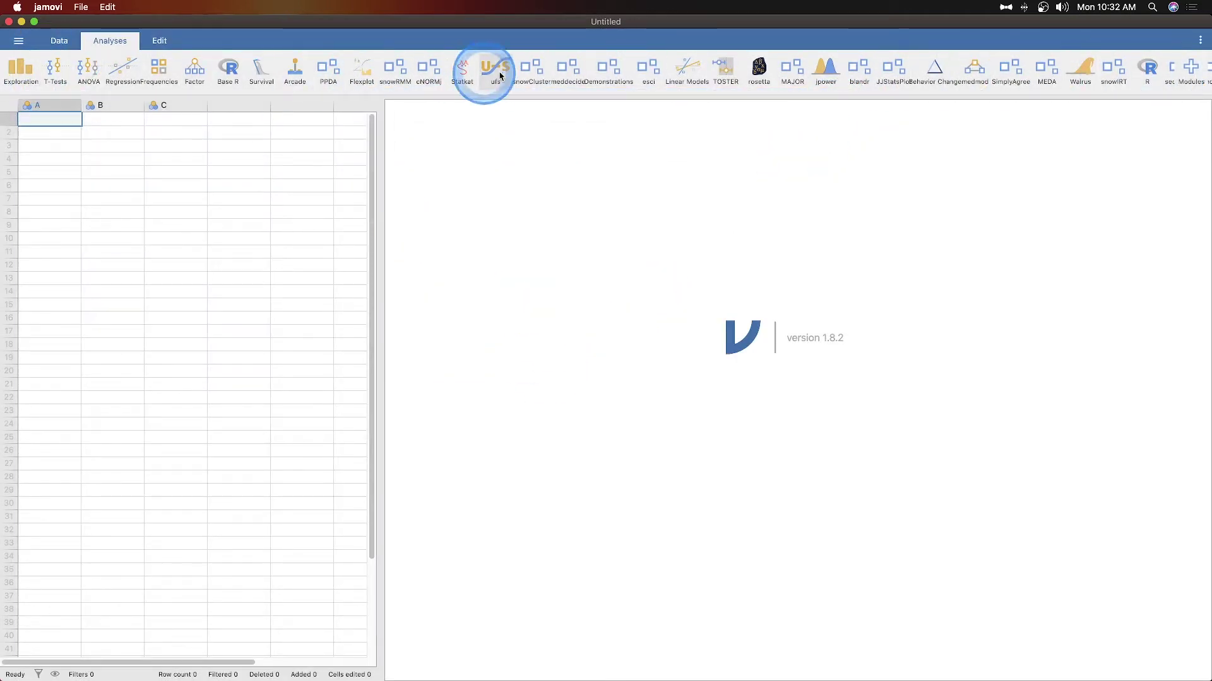
left_click(19, 71)
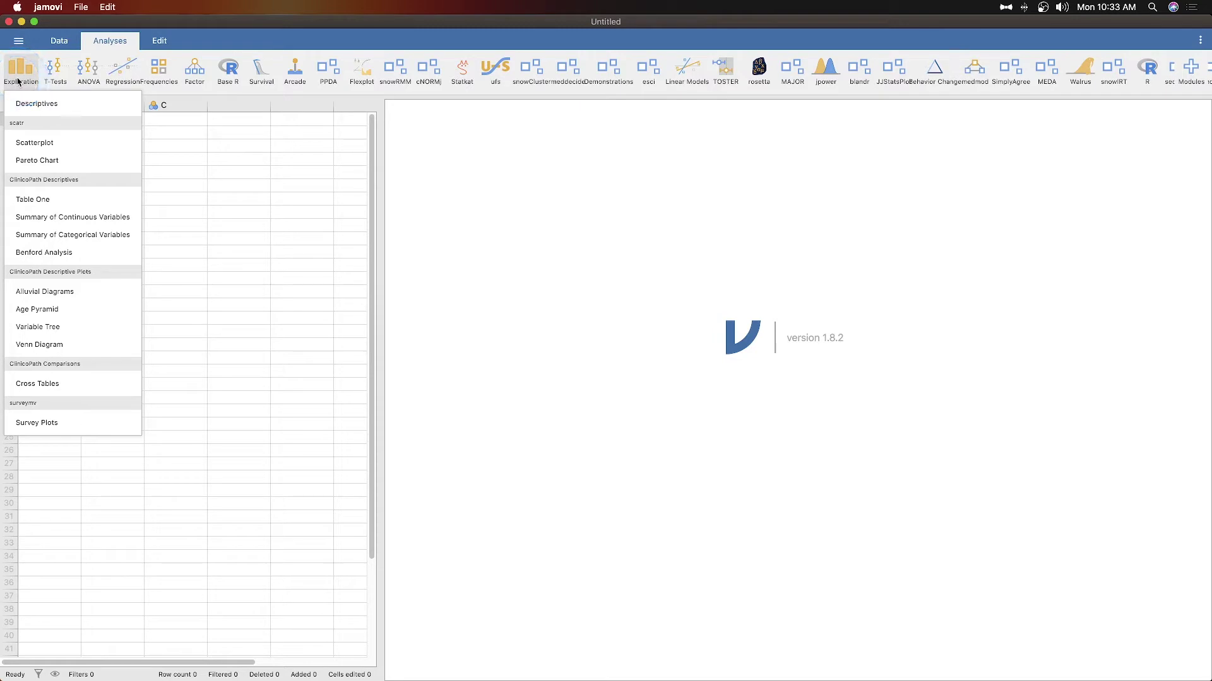
left_click(18, 81)
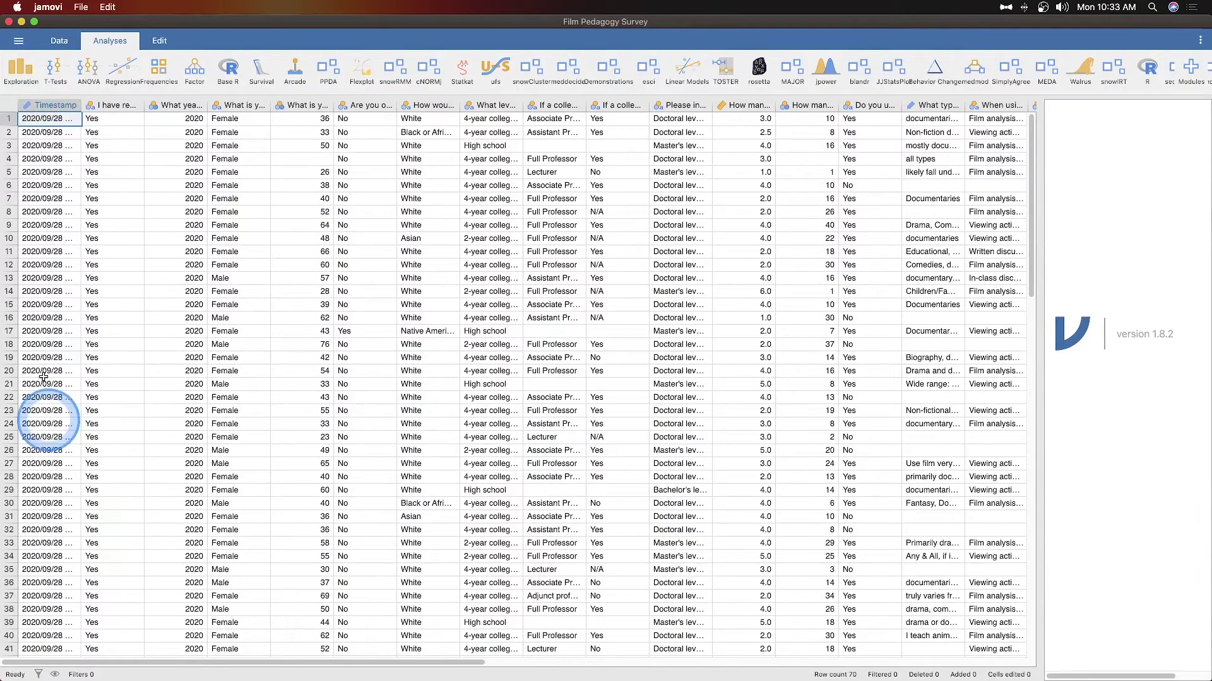
Step: Scroll the spreadsheet sideways to inspect columns from timestamps through open-ended film answers
scroll(365, 378, "right", 15)
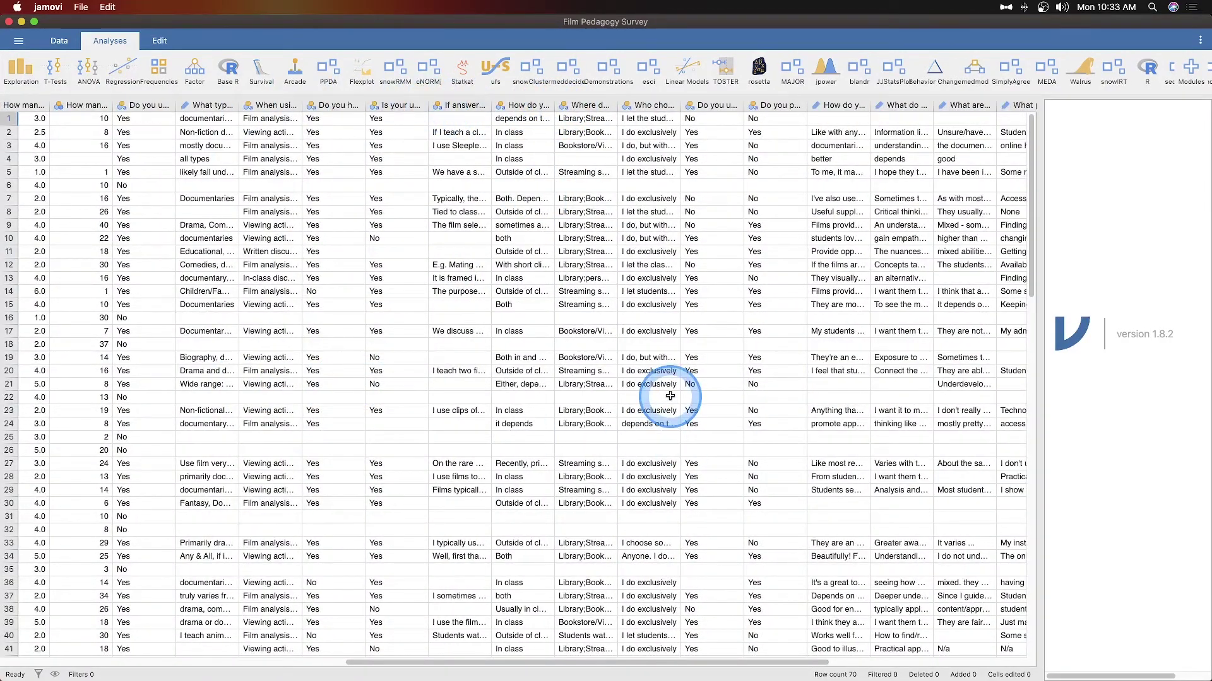
scroll(670, 396, "left", 15)
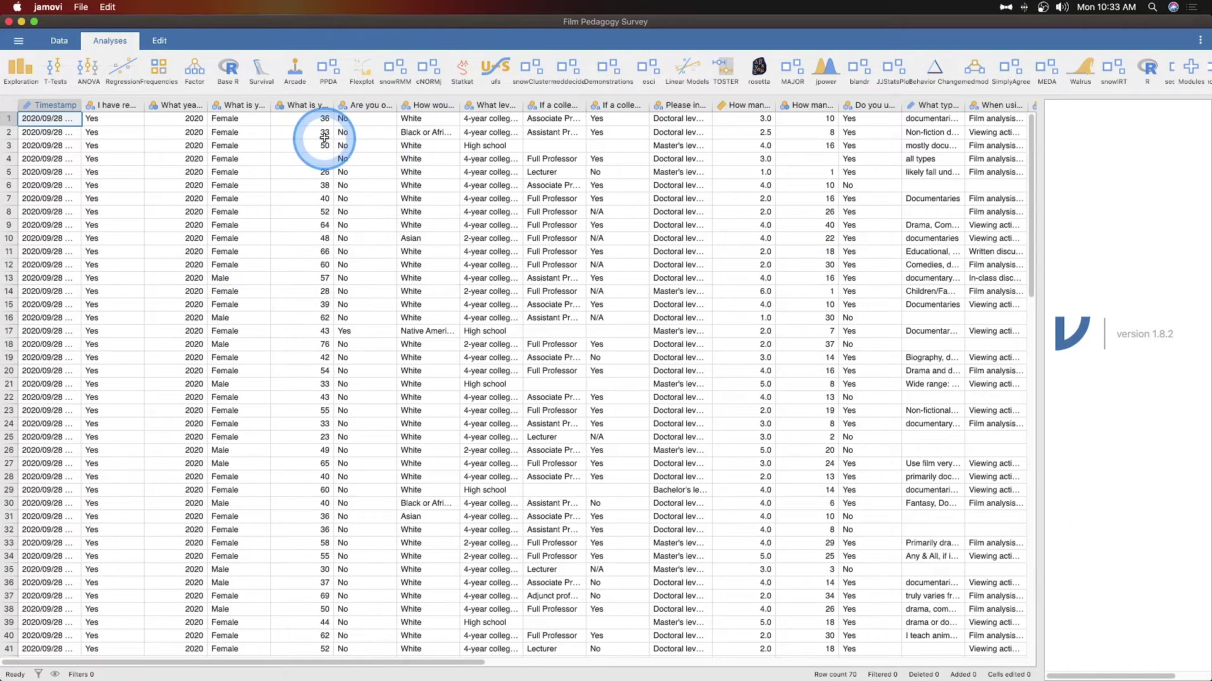
scroll(643, 328, "right", 15)
scroll(643, 328, "left", 15)
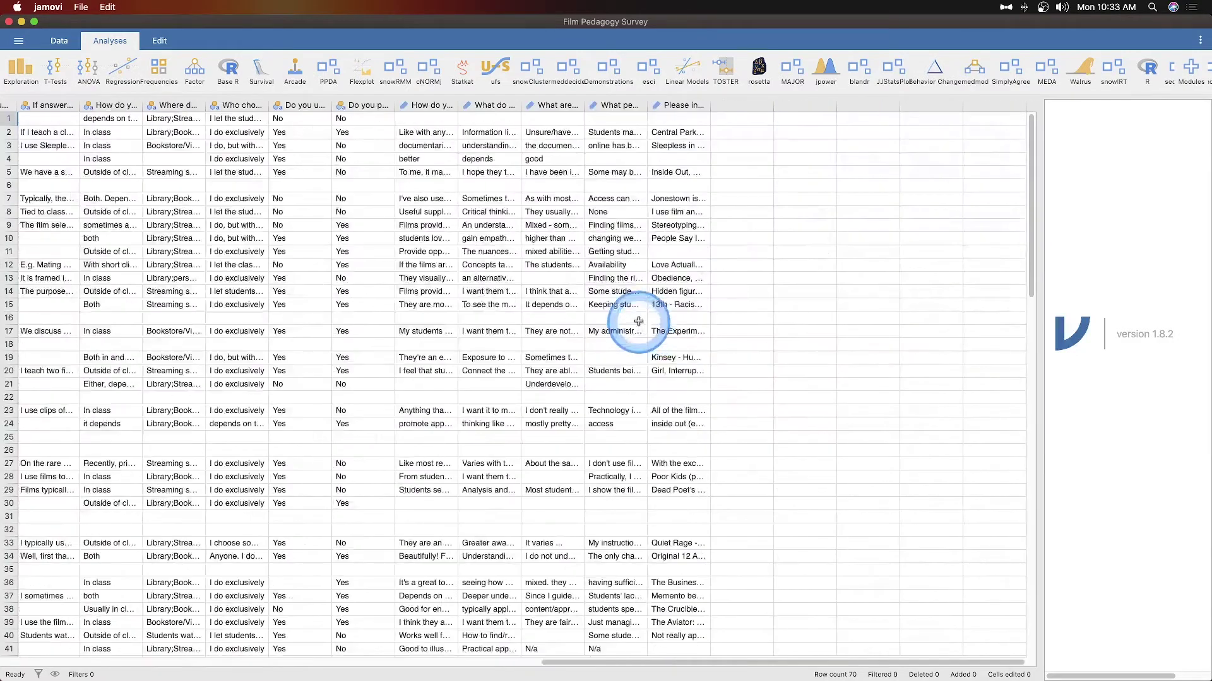
Step: Start Exploration > Survey Plots, widen the results, enable Variable description, and expand Nominal / Ordinal Plots
left_click(8, 76)
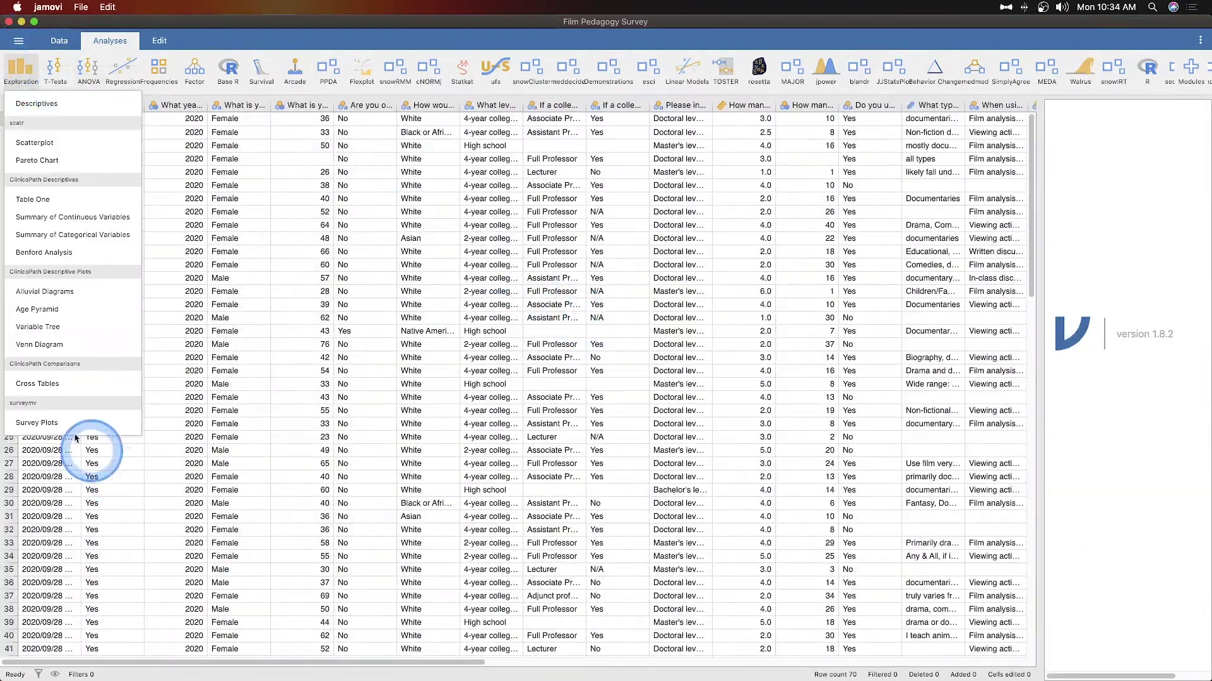
left_click(33, 423)
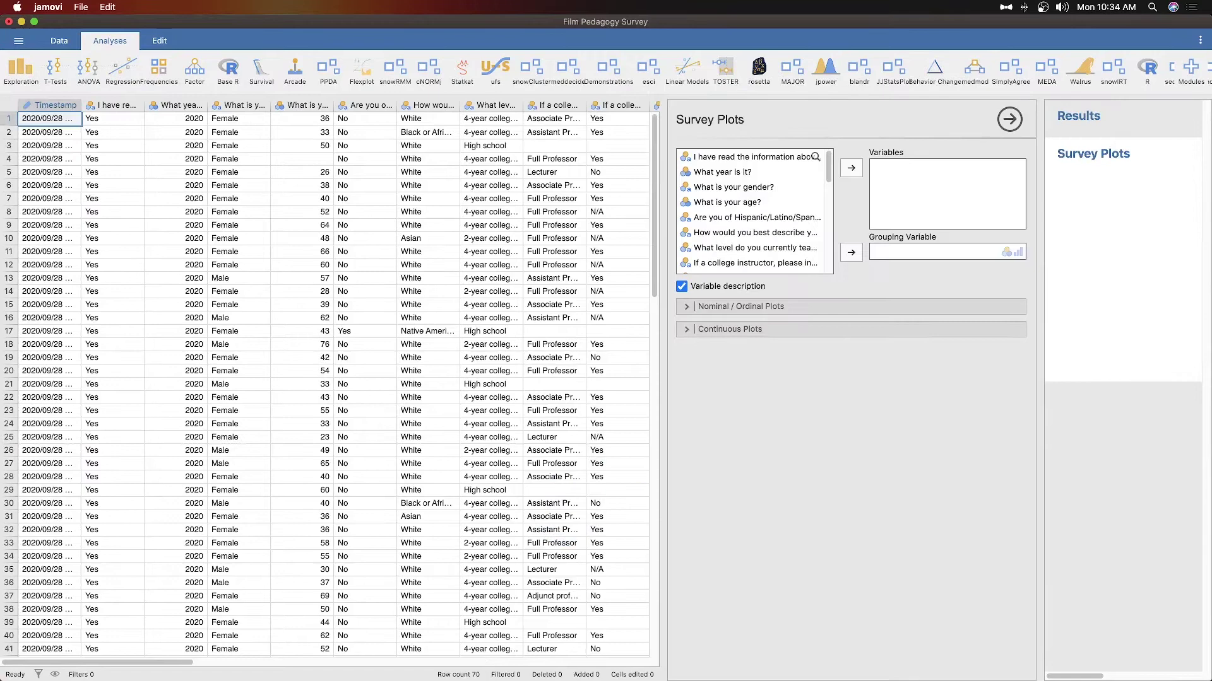
left_click_drag(663, 316, 376, 301)
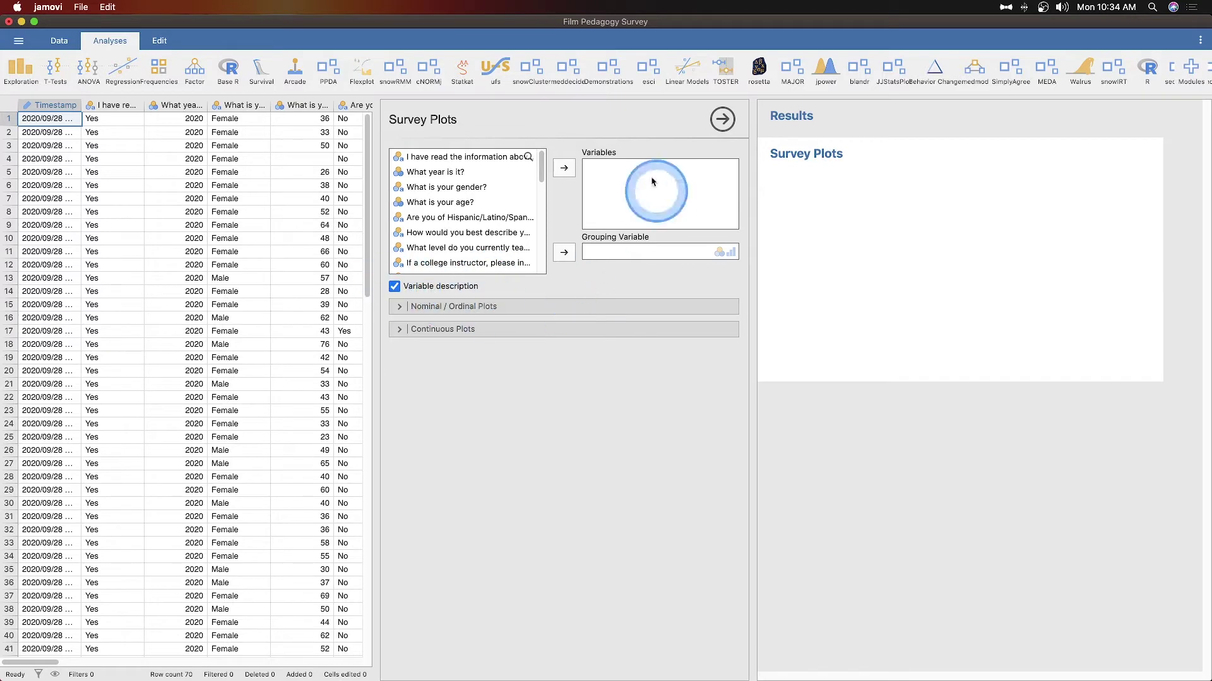
left_click(394, 286)
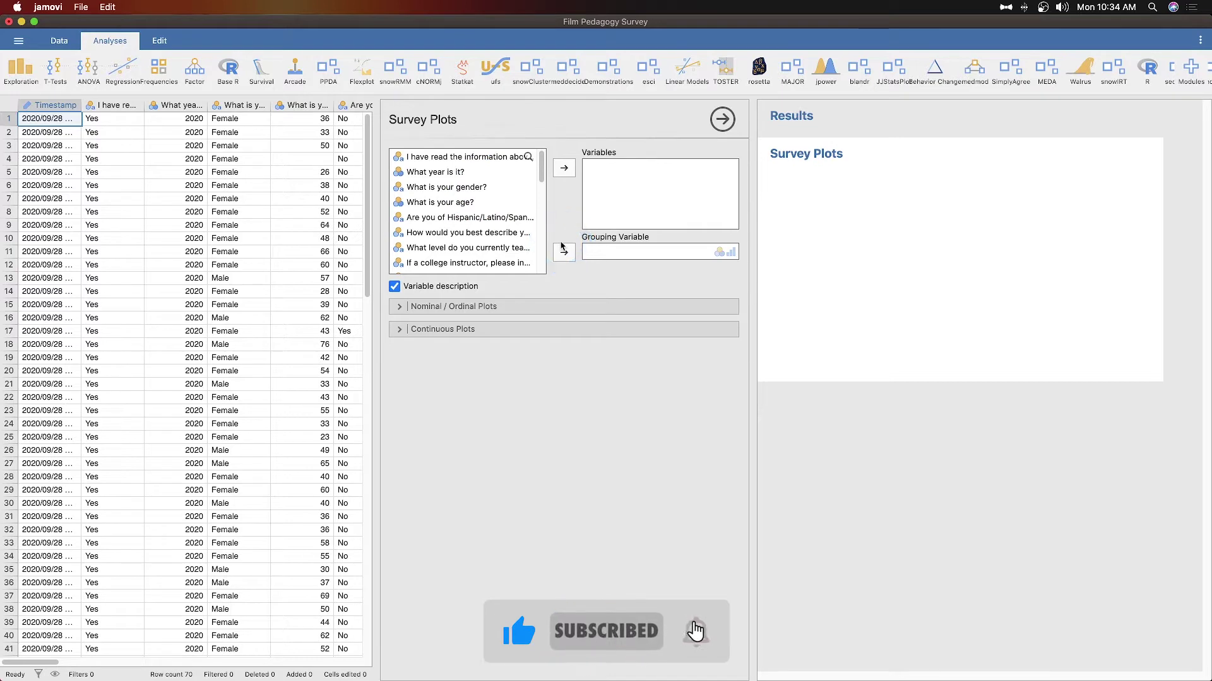
left_click(432, 307)
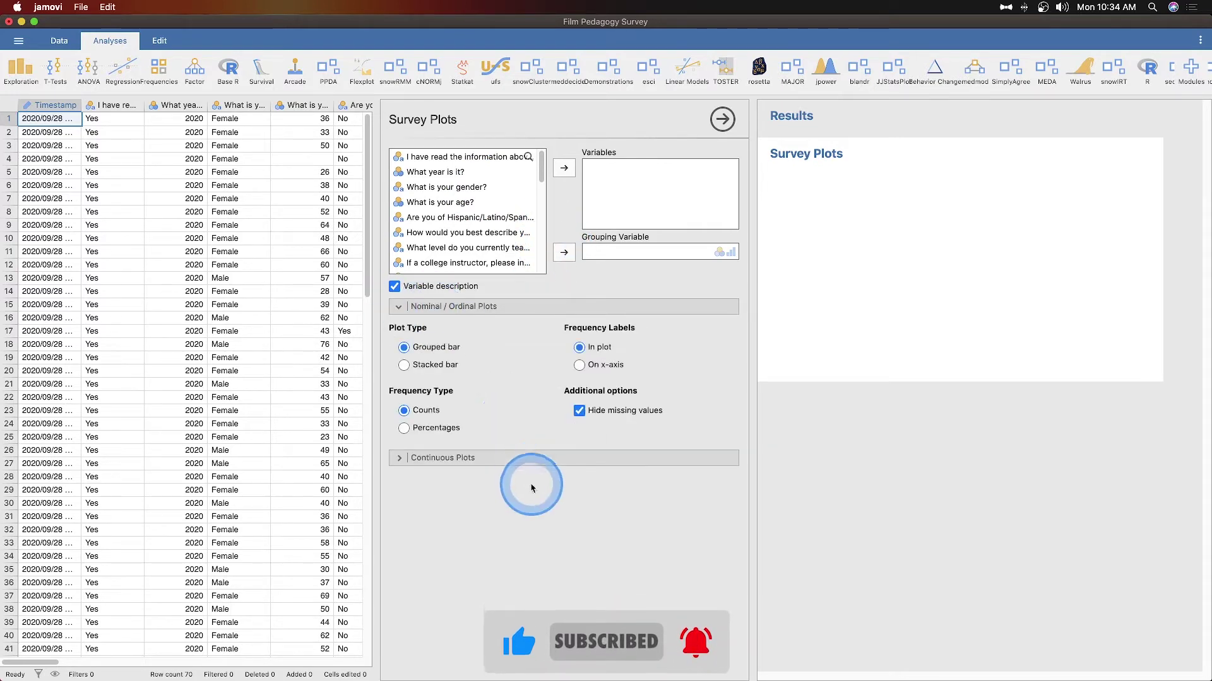
Step: Expand Continuous Plots to reveal the violin, box plot and data options
left_click(530, 458)
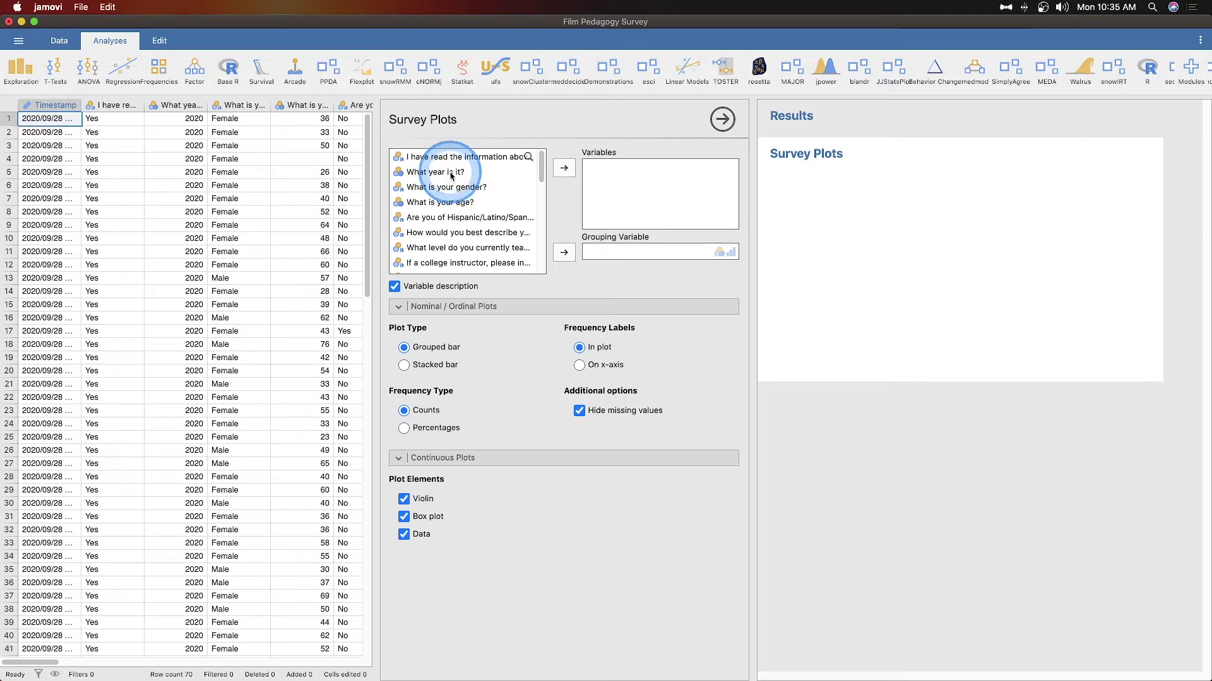
Step: Add the highest degree obtained question to the Survey Plots variables
left_click(447, 175)
scroll(464, 186, "down", 1)
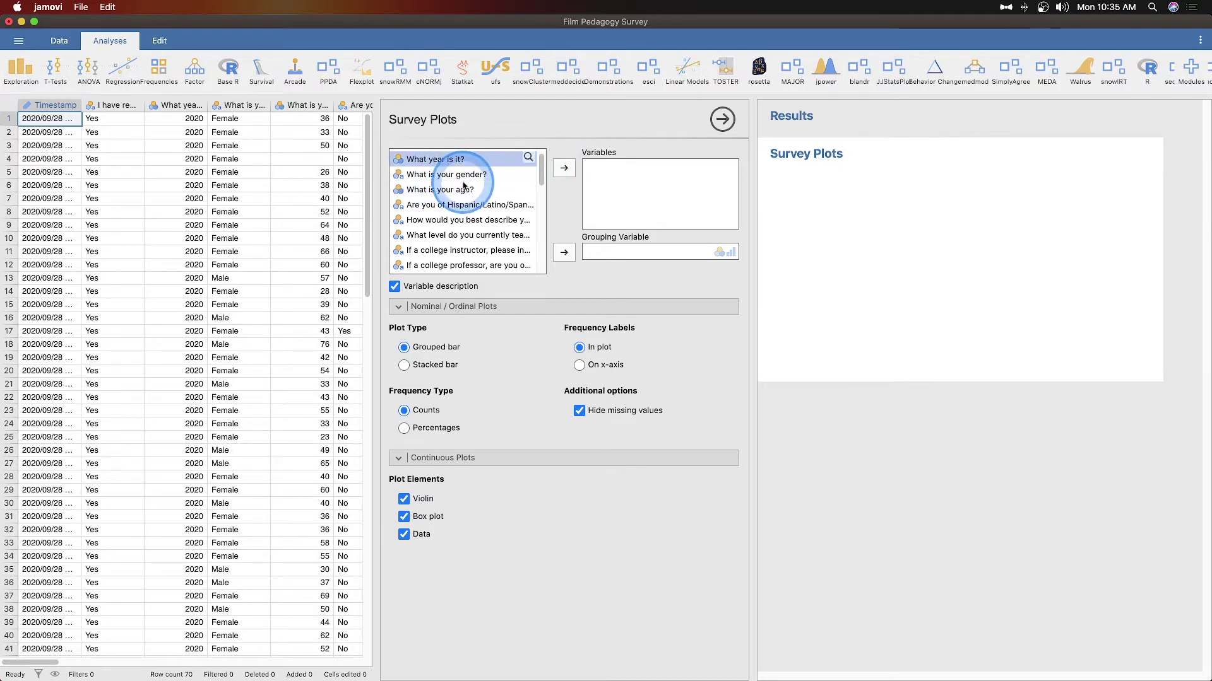
scroll(470, 179, "down", 1)
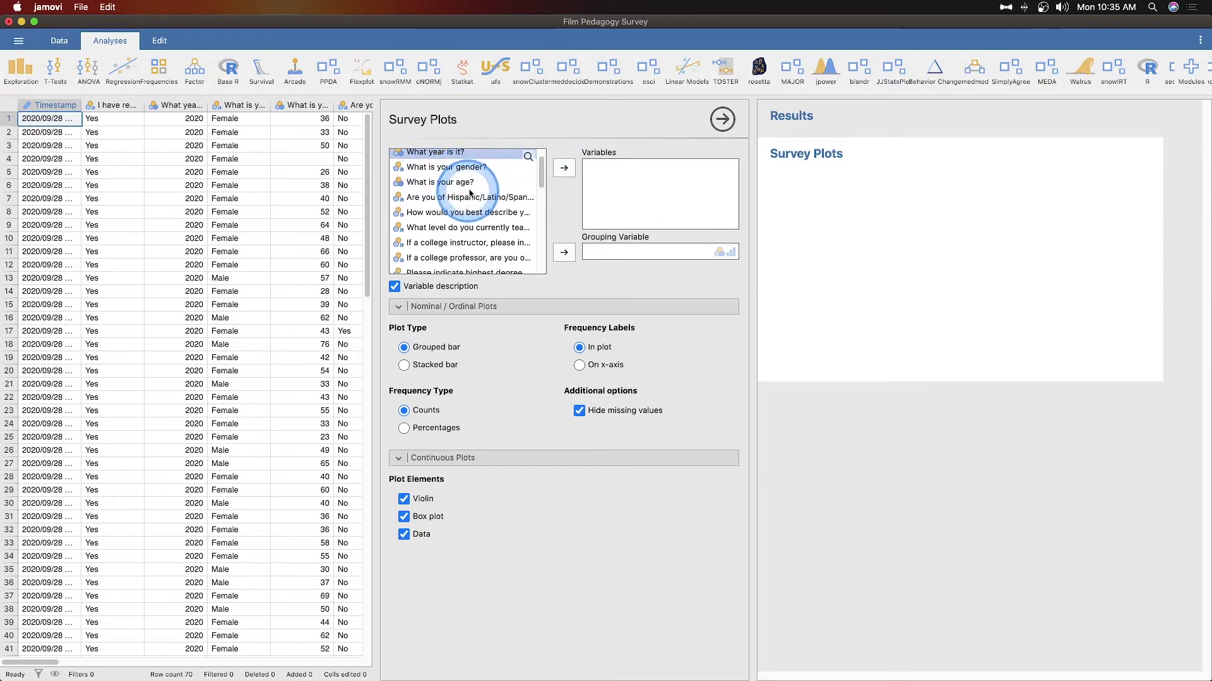
scroll(496, 218, "down", 3)
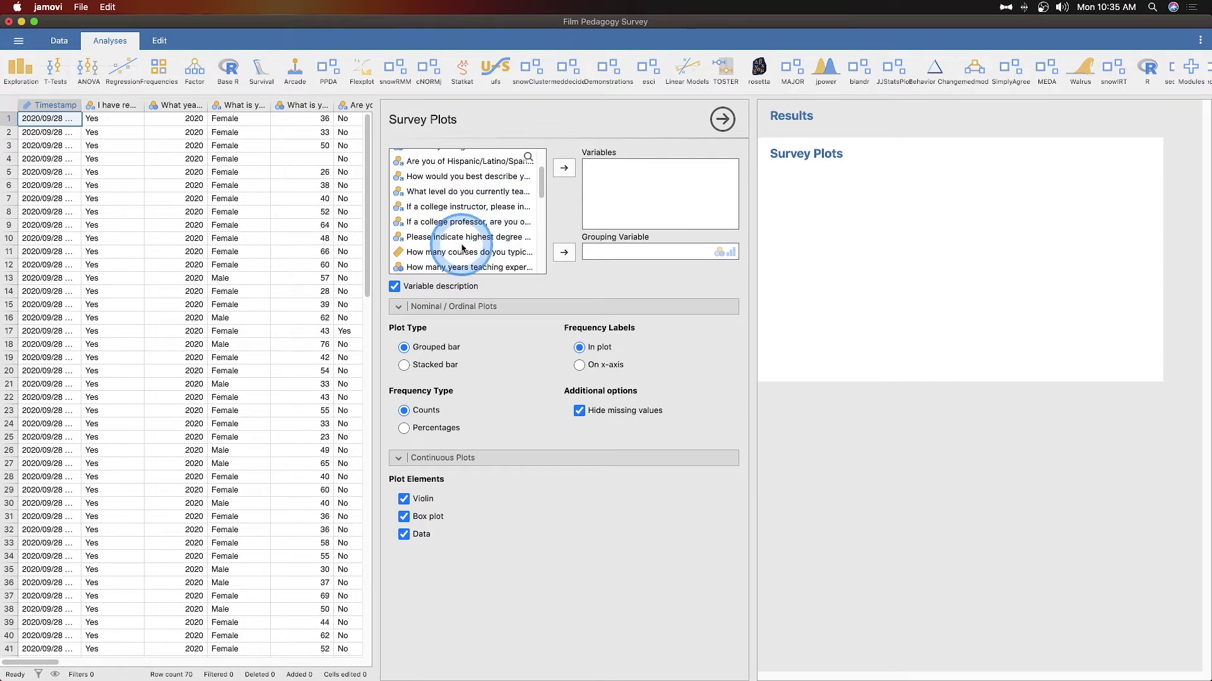
left_click(481, 238)
left_click(563, 168)
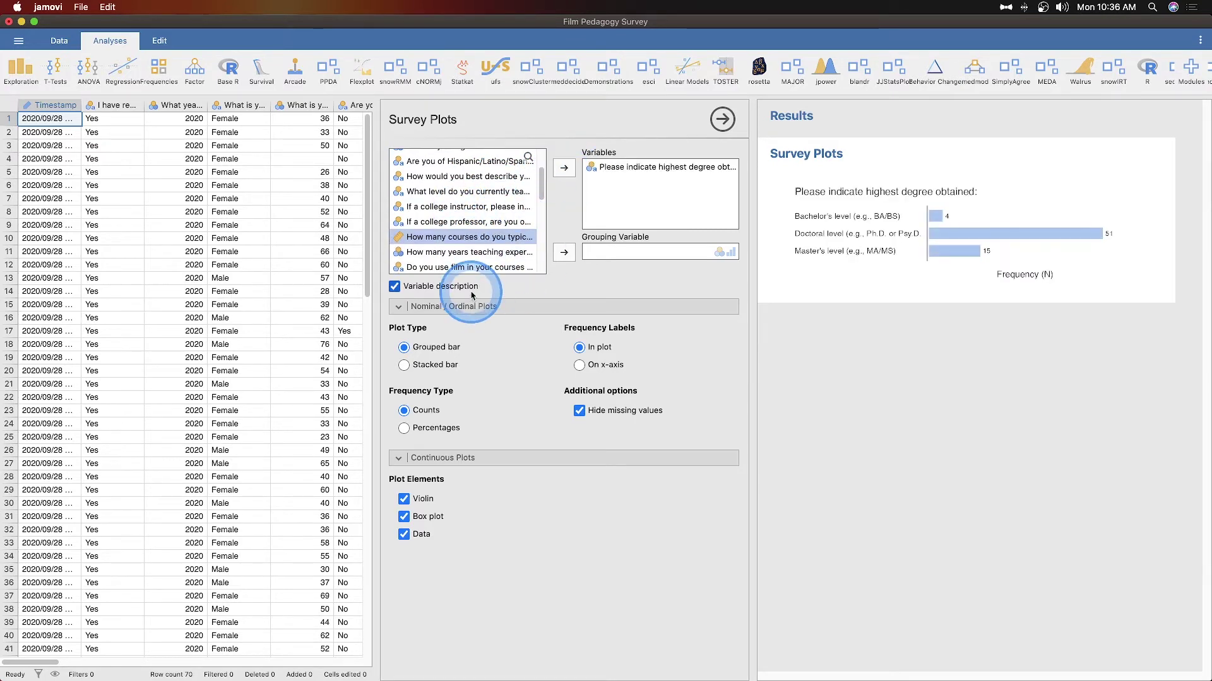
Step: Show degree frequencies as percentages, trying Stacked bar before settling on Grouped bar
left_click(545, 444)
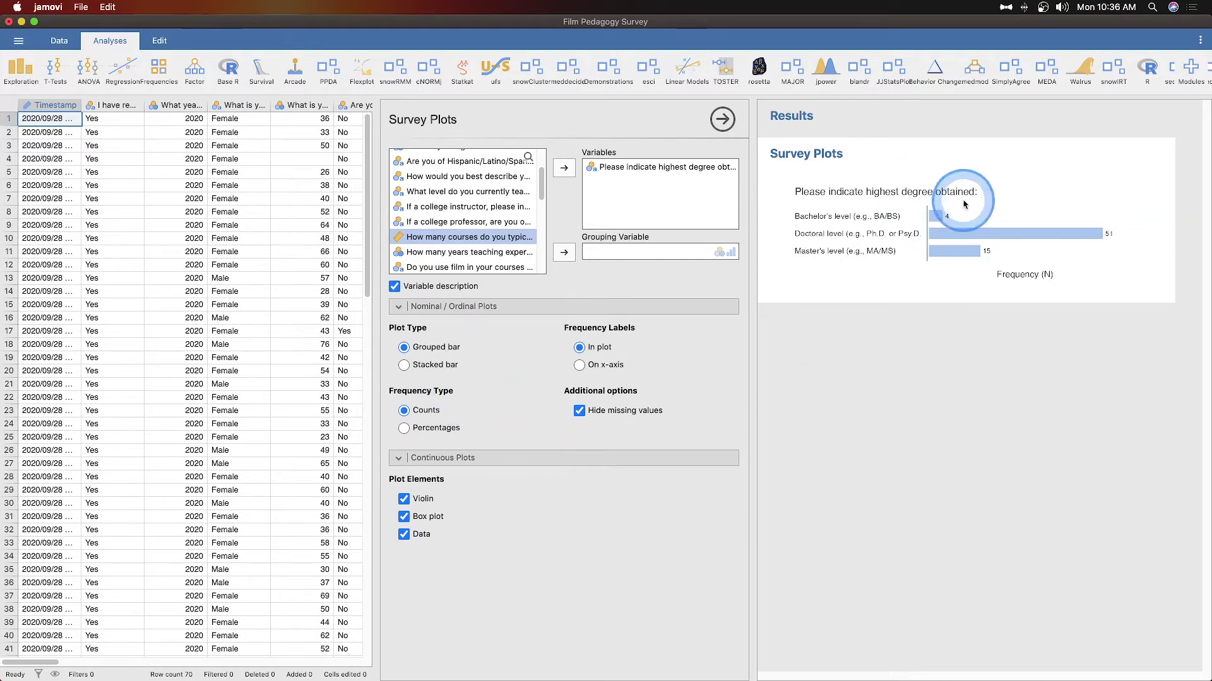
left_click(442, 429)
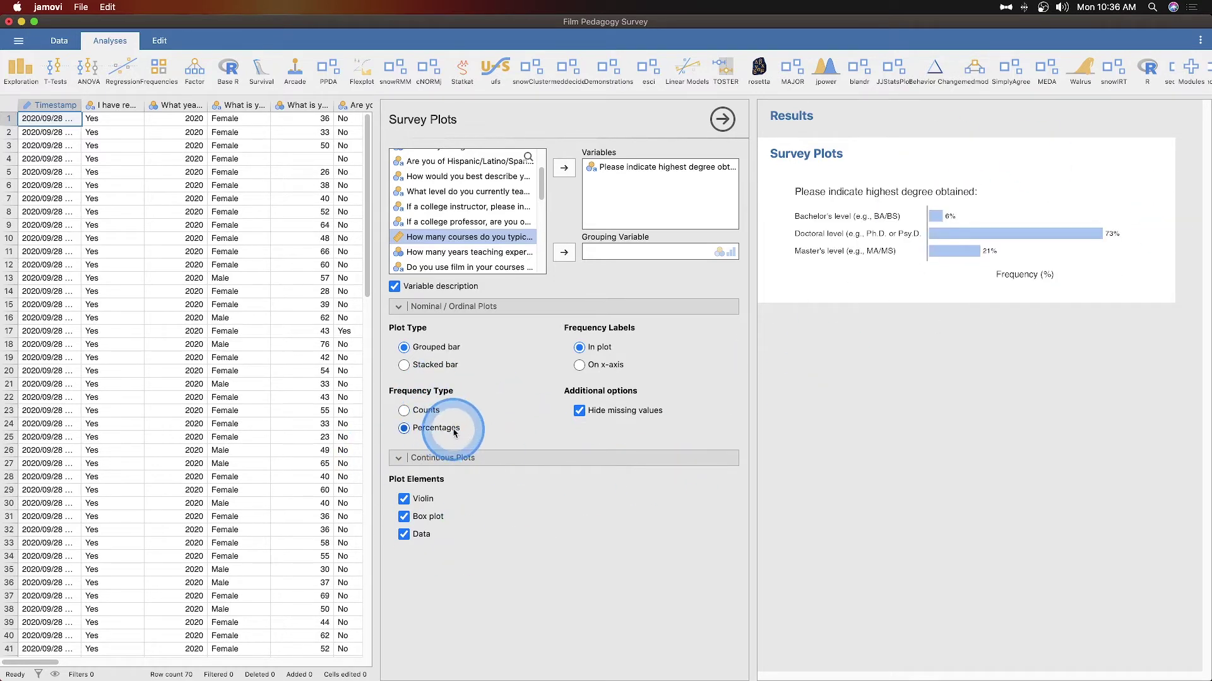
left_click(424, 367)
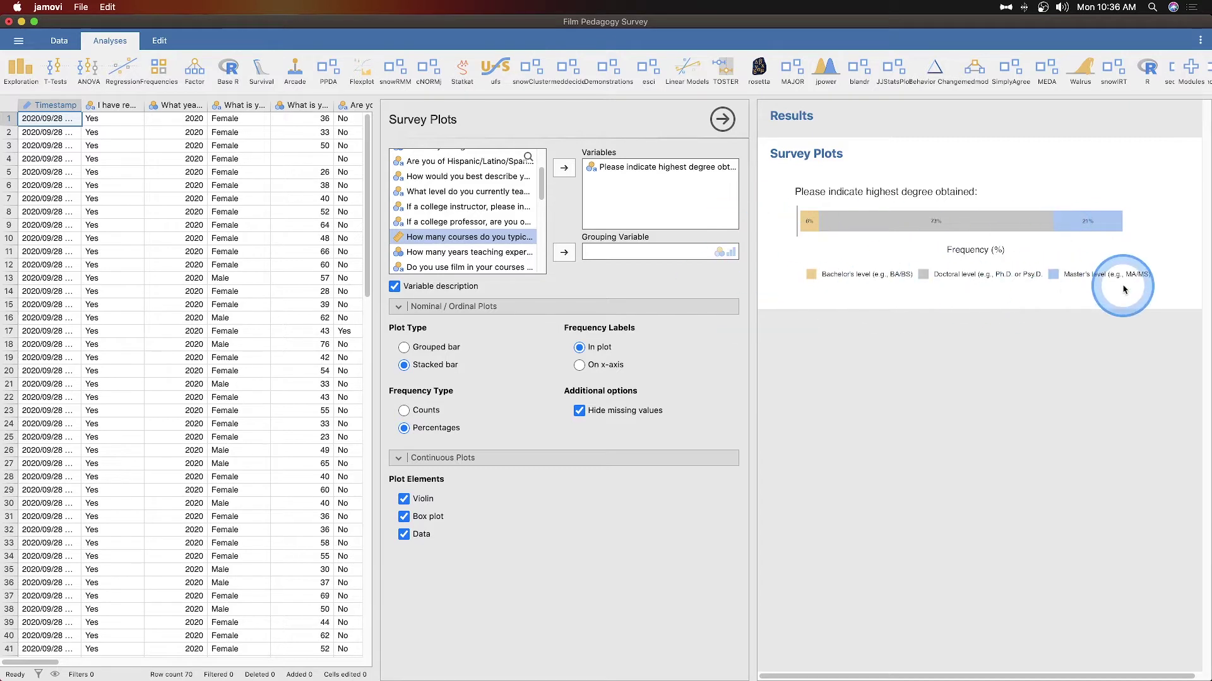
left_click(424, 351)
left_click(423, 365)
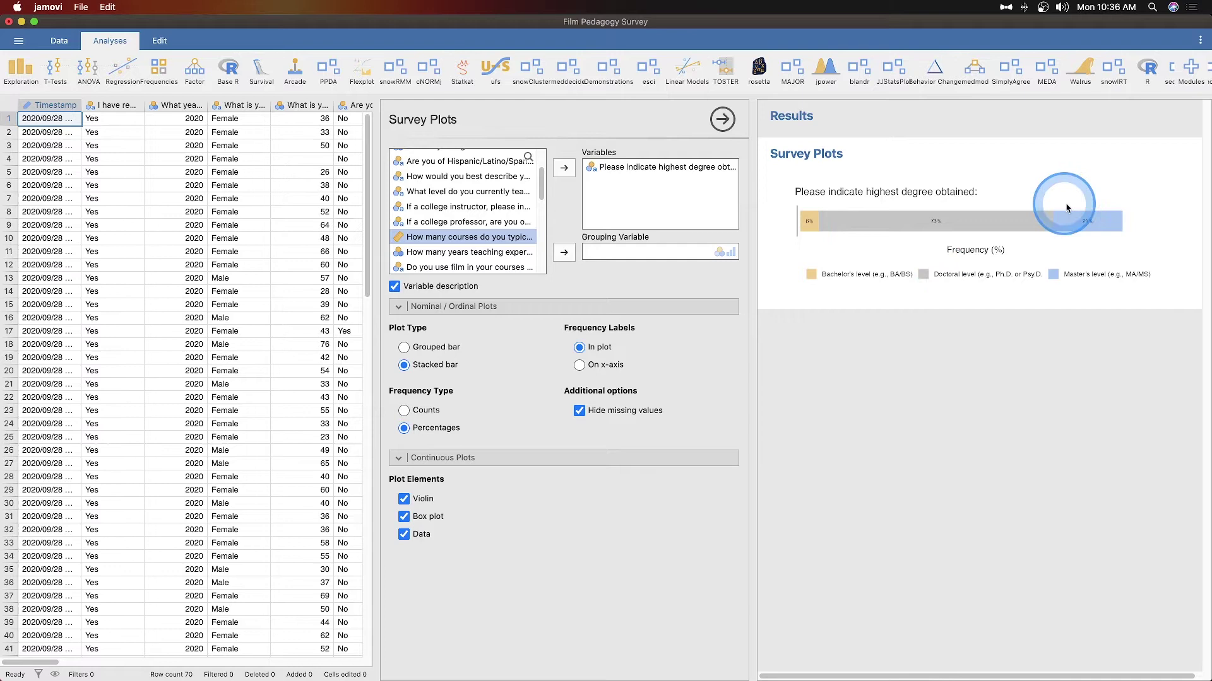
left_click(404, 347)
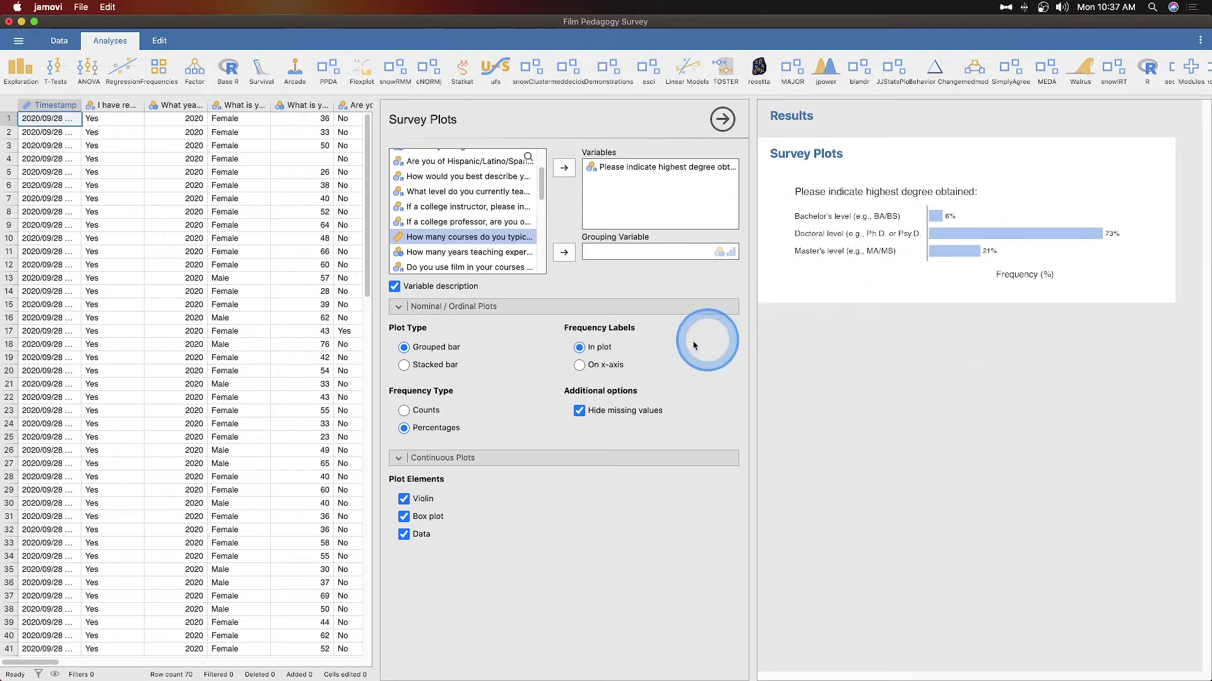
Step: Add years teaching experience and courses per term, toggling the violin's data points off and on
left_click(486, 252)
left_click(564, 168)
scroll(777, 341, "down", 1)
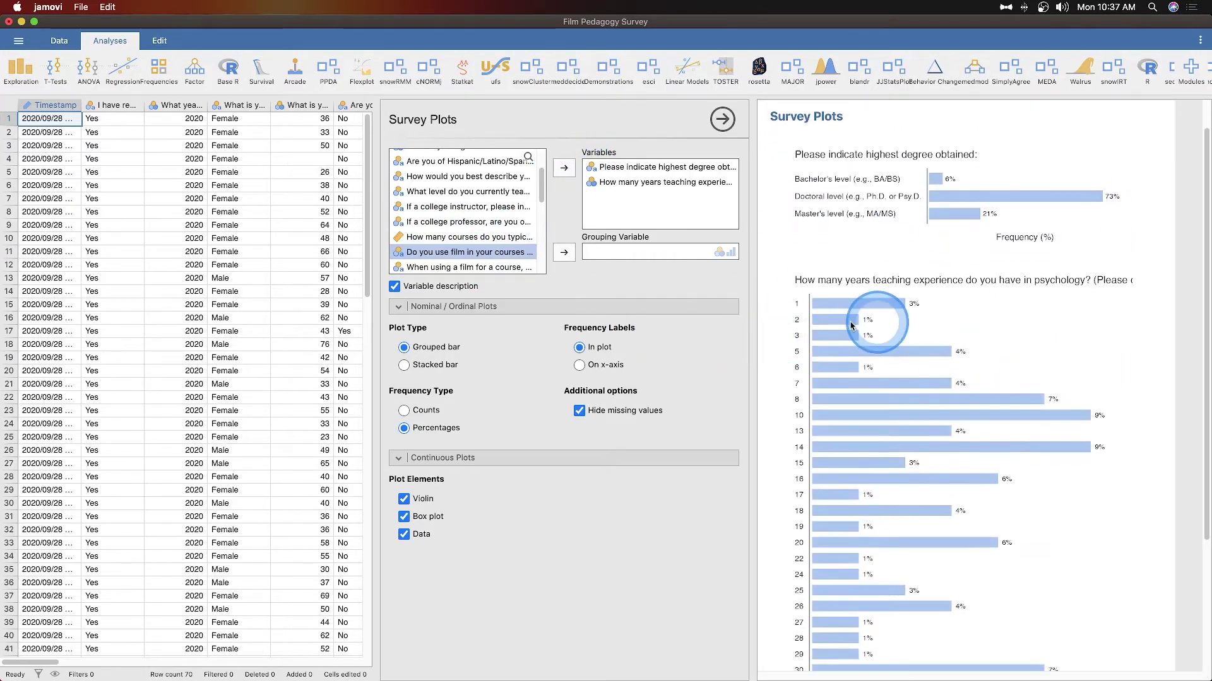
left_click(524, 237)
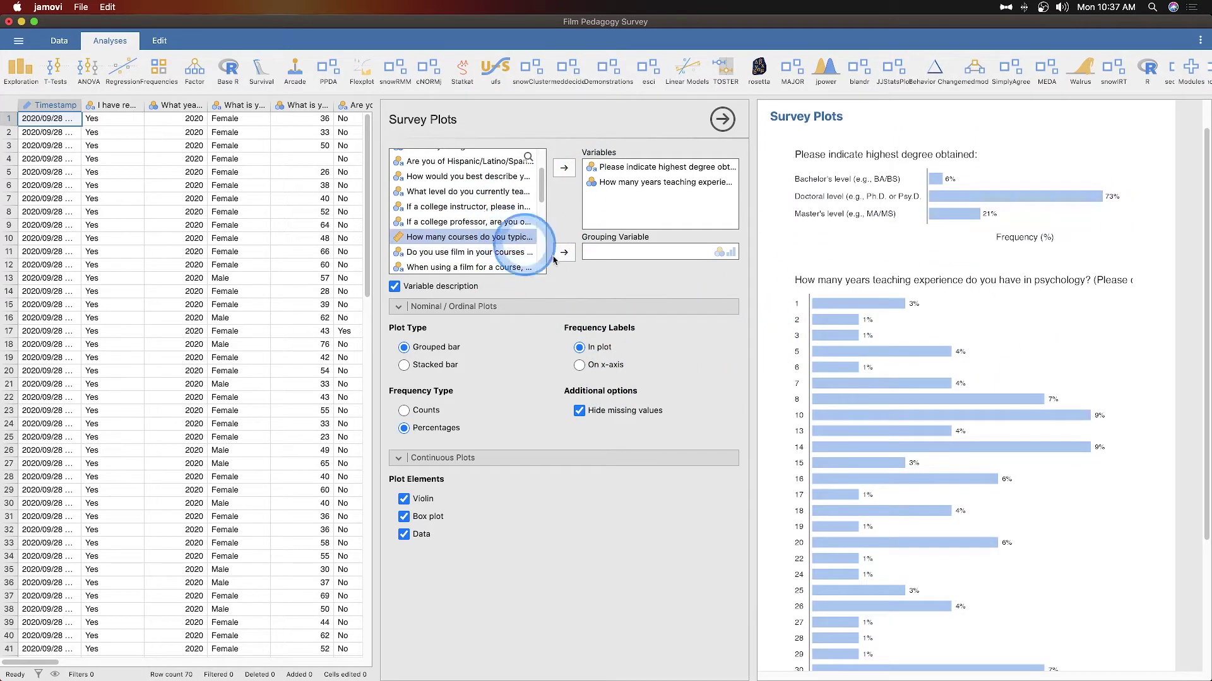
left_click(564, 167)
scroll(1046, 415, "down", 5)
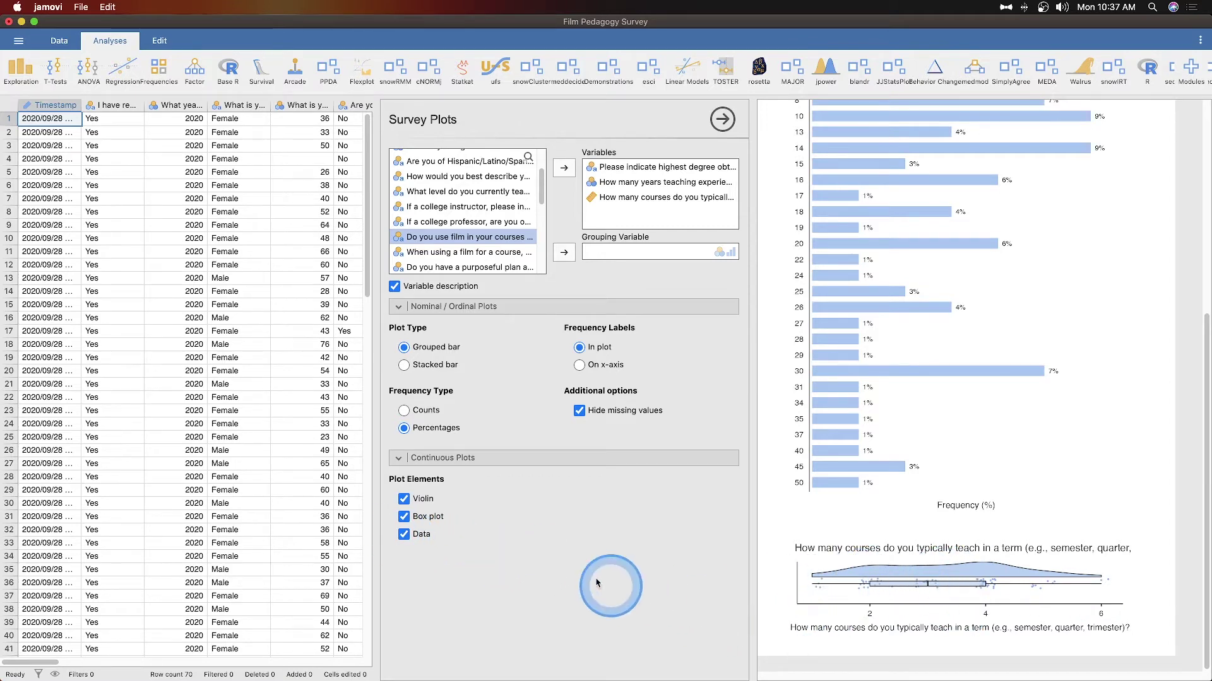
left_click(404, 535)
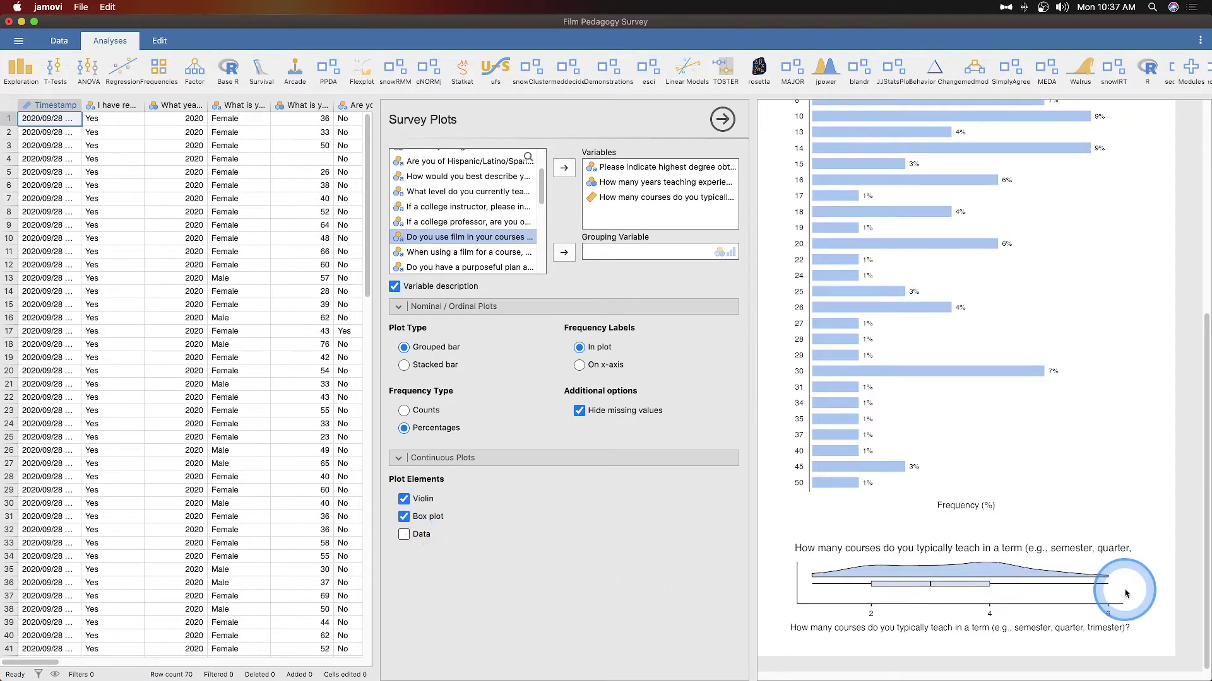
left_click(404, 535)
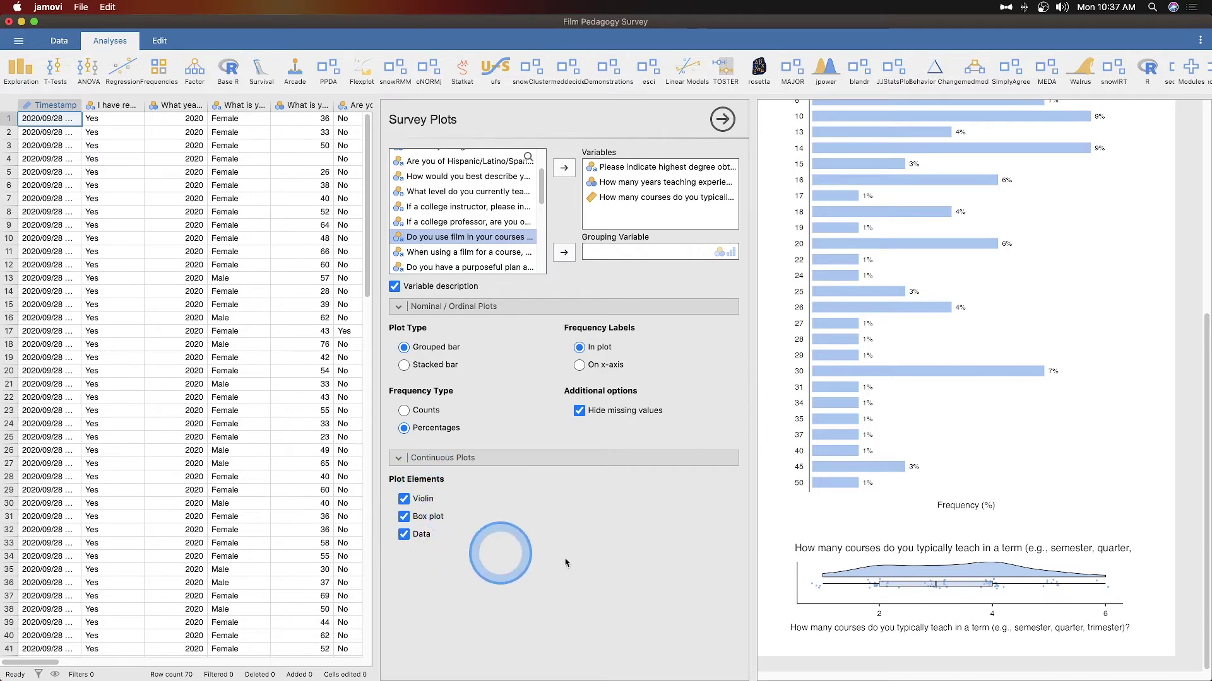
scroll(1033, 633, "up", 8)
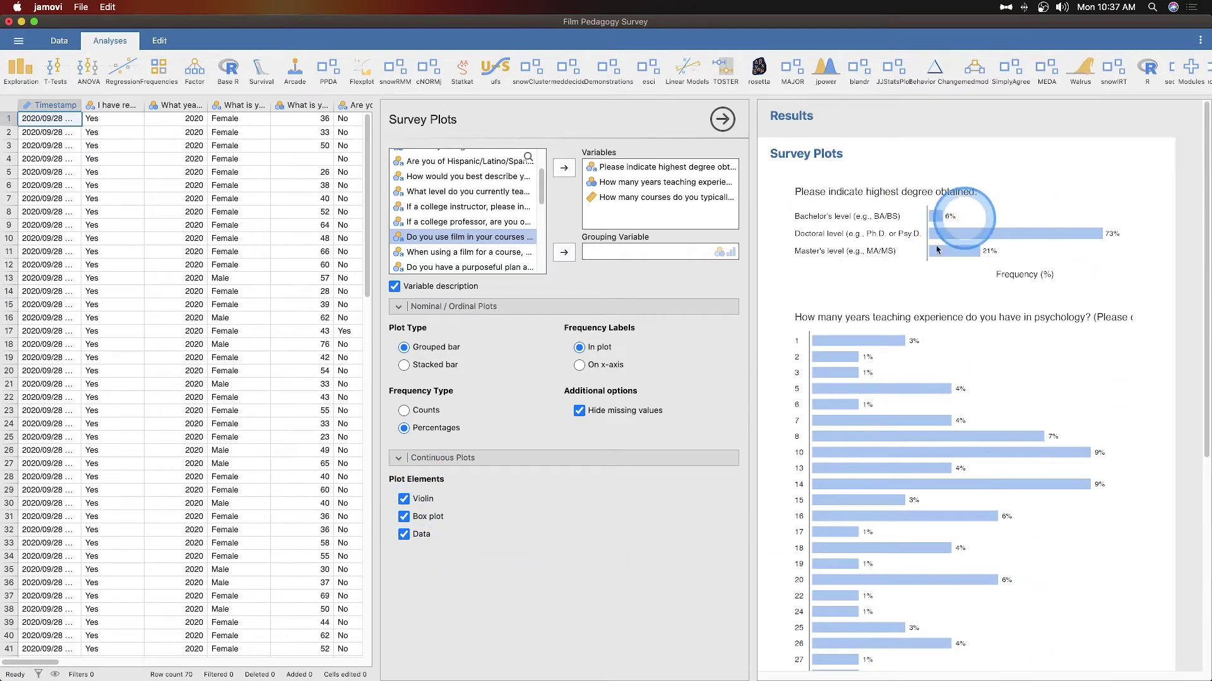
scroll(857, 481, "down", 8)
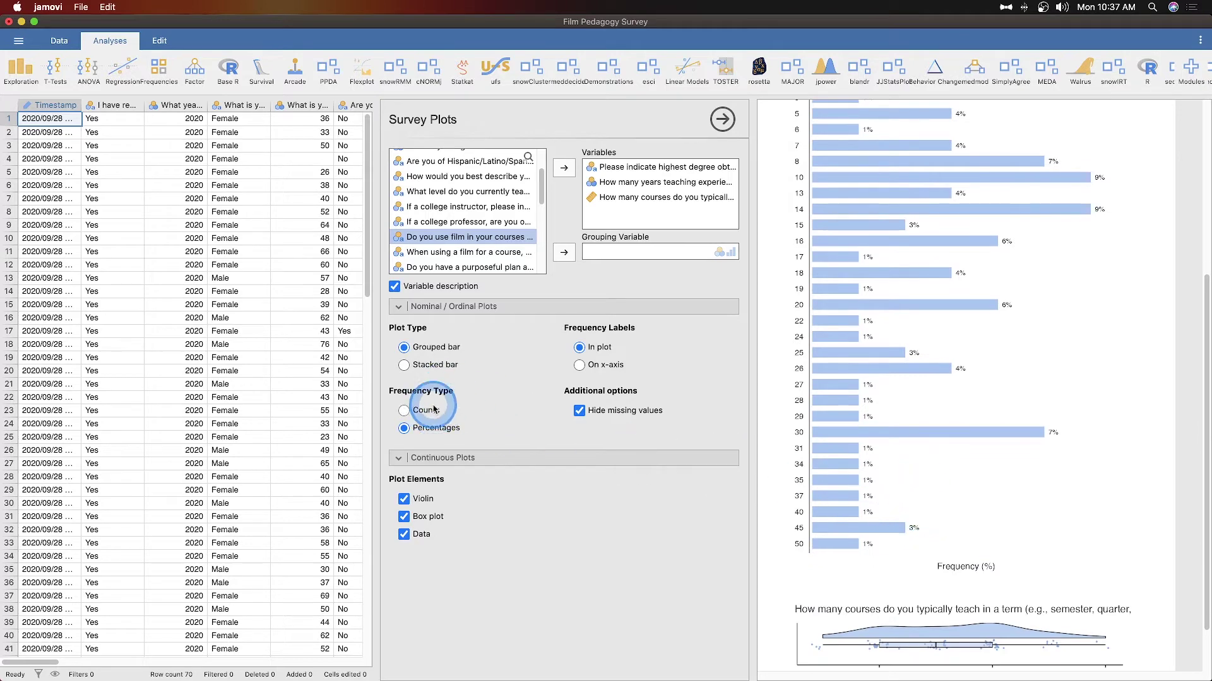
left_click(403, 410)
scroll(1041, 499, "up", 8)
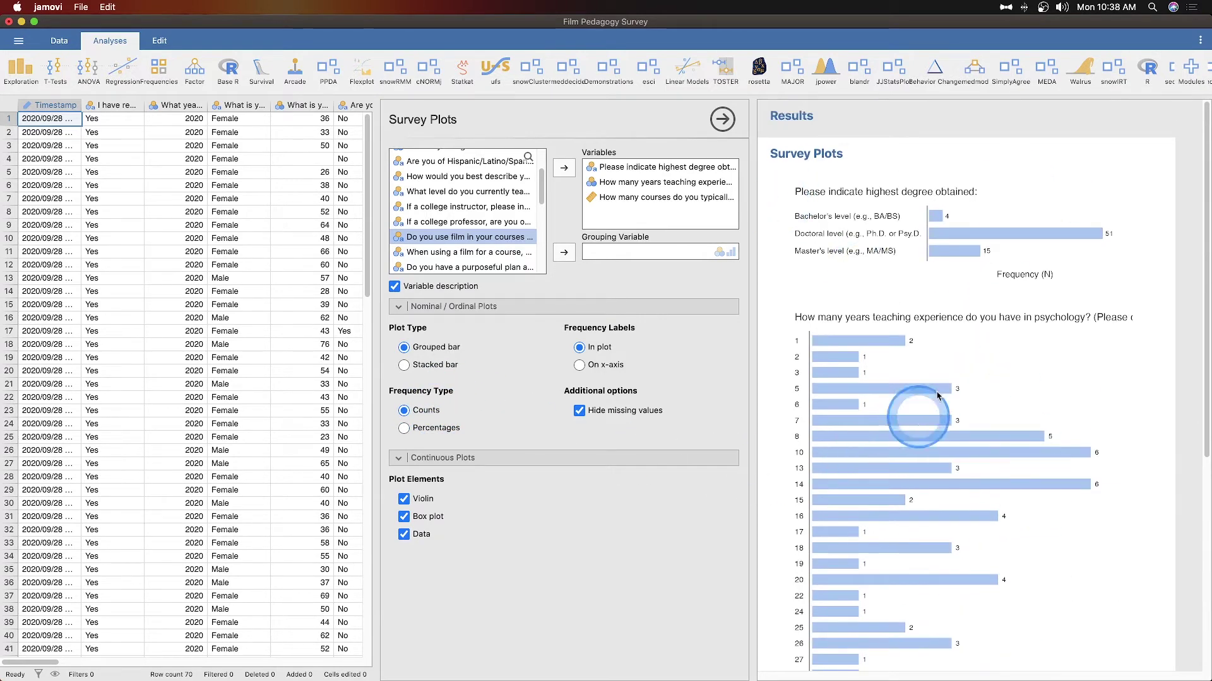
left_click(579, 364)
scroll(787, 472, "down", 1)
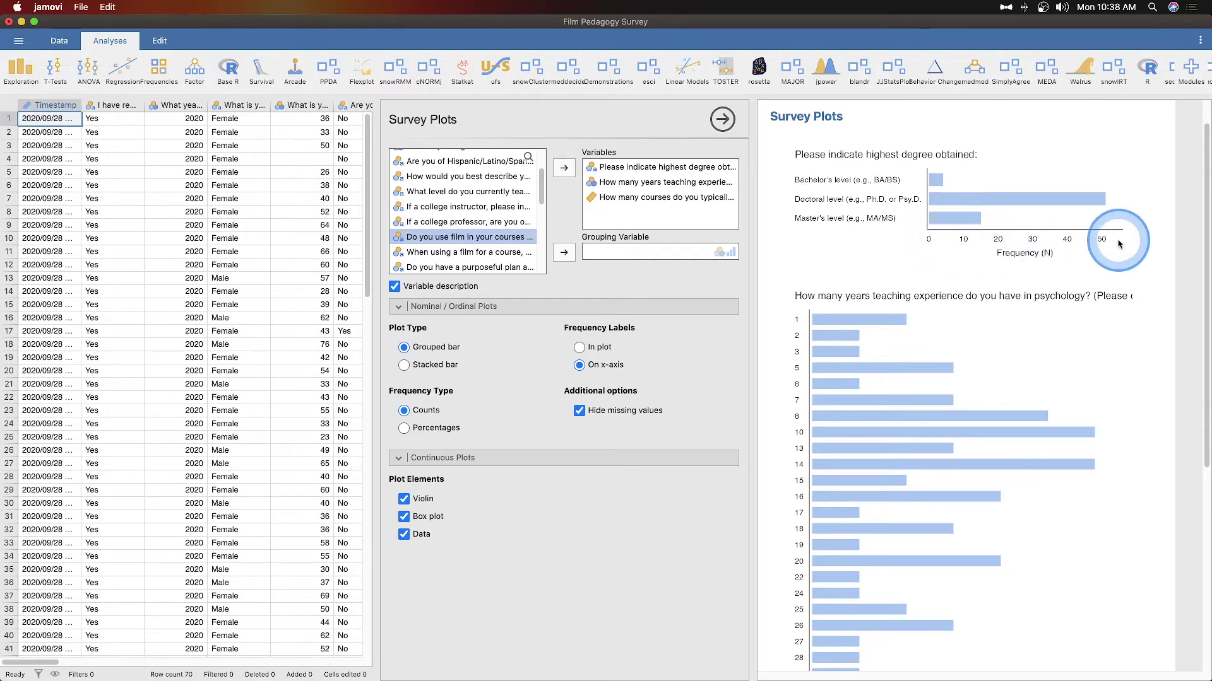
scroll(1118, 244, "down", 5)
left_click(579, 347)
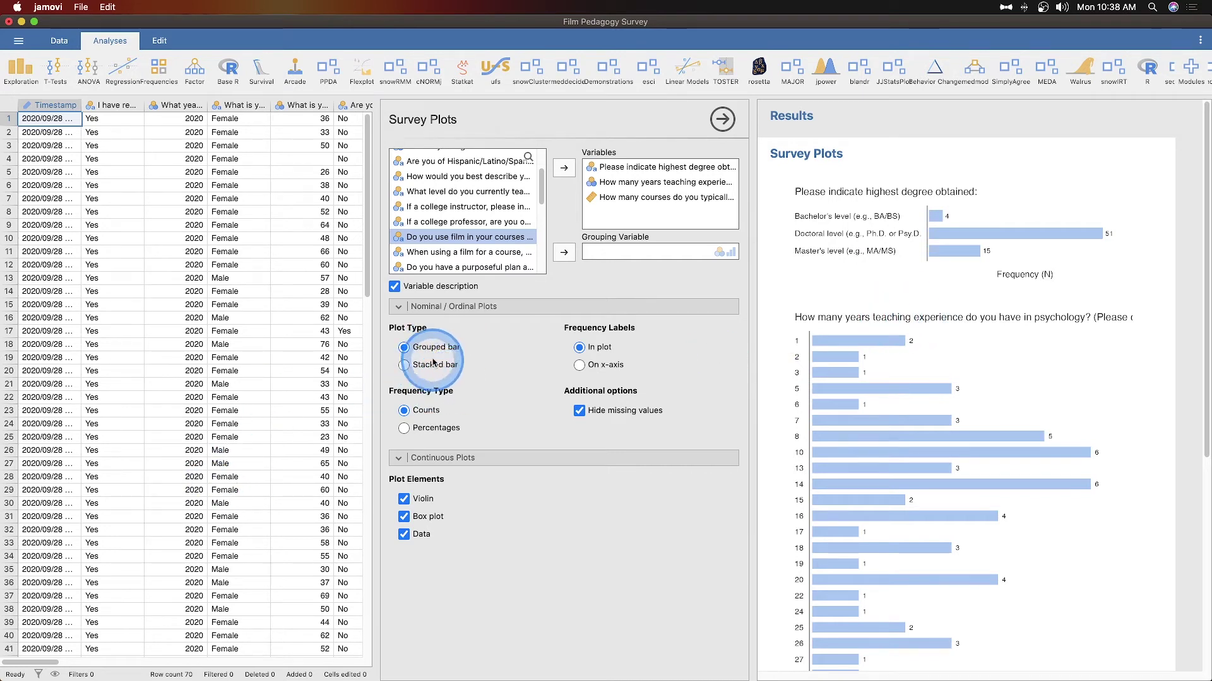
left_click(579, 365)
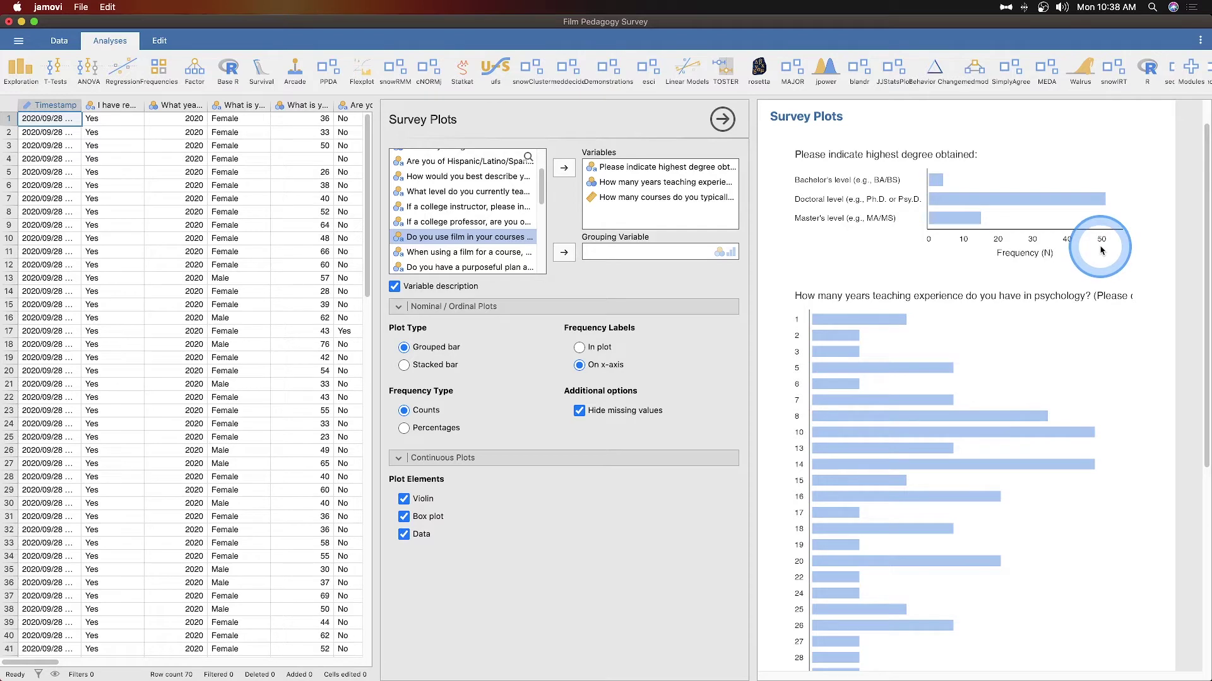
left_click(405, 429)
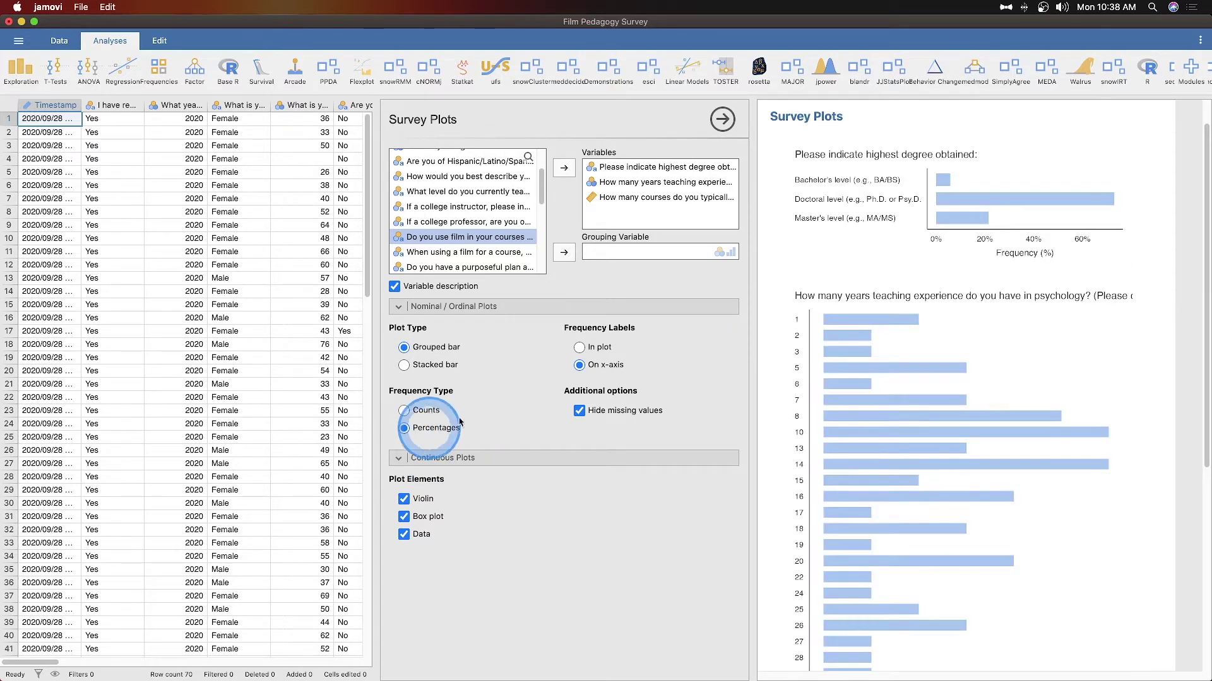
left_click(580, 347)
scroll(946, 442, "down", 5)
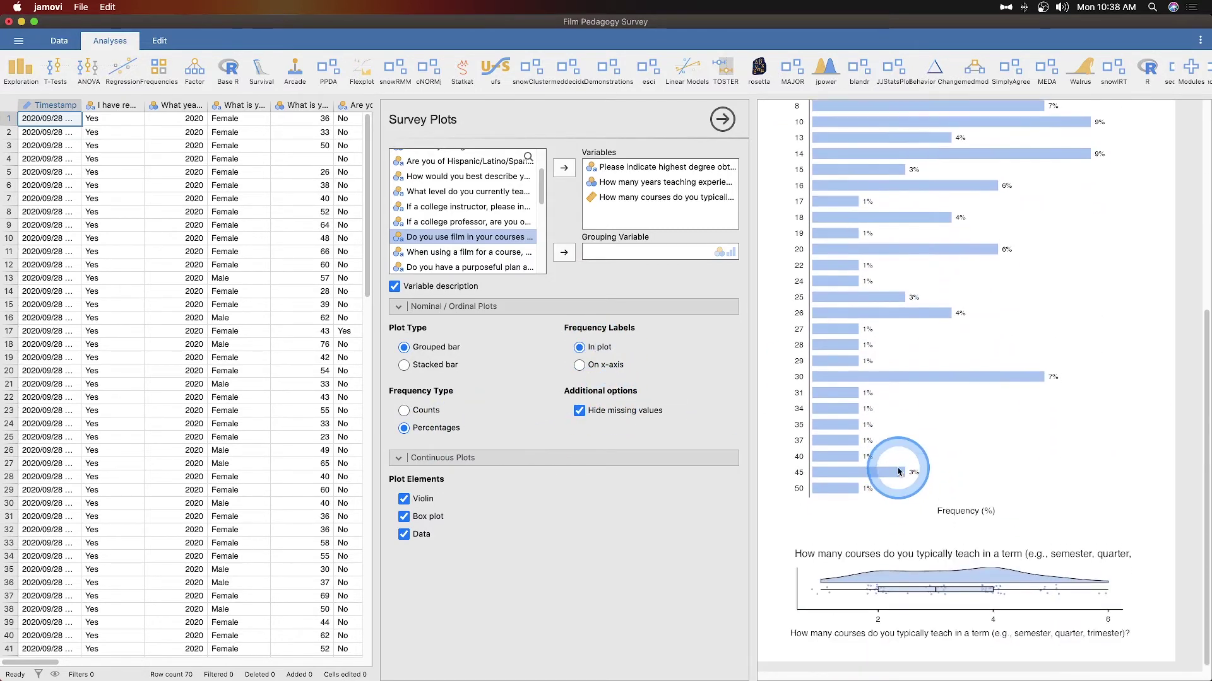
scroll(938, 455, "up", 5)
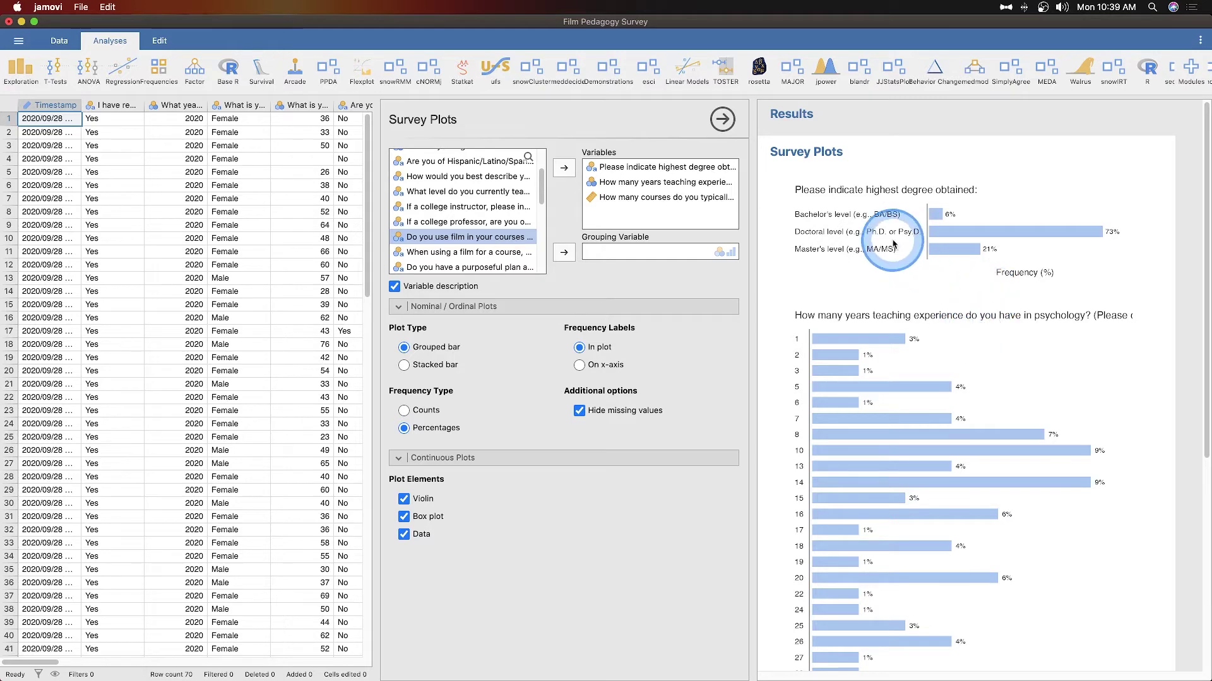
right_click(839, 227)
mouse_move(874, 242)
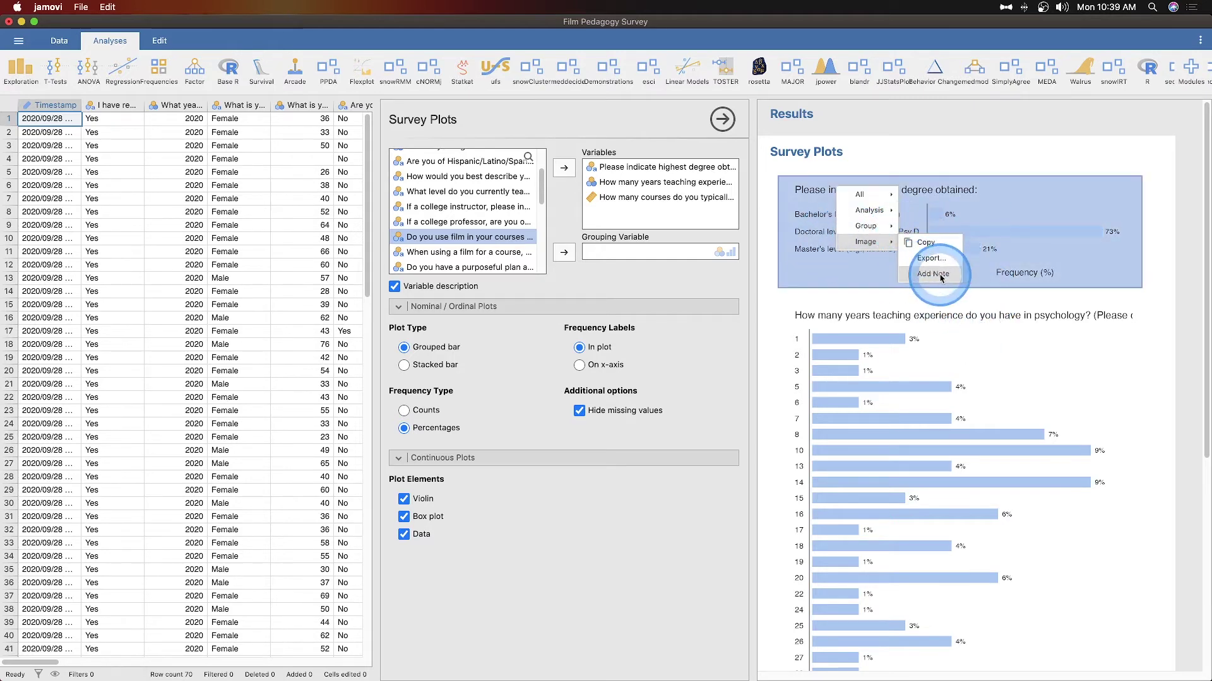
left_click(931, 258)
left_click(341, 68)
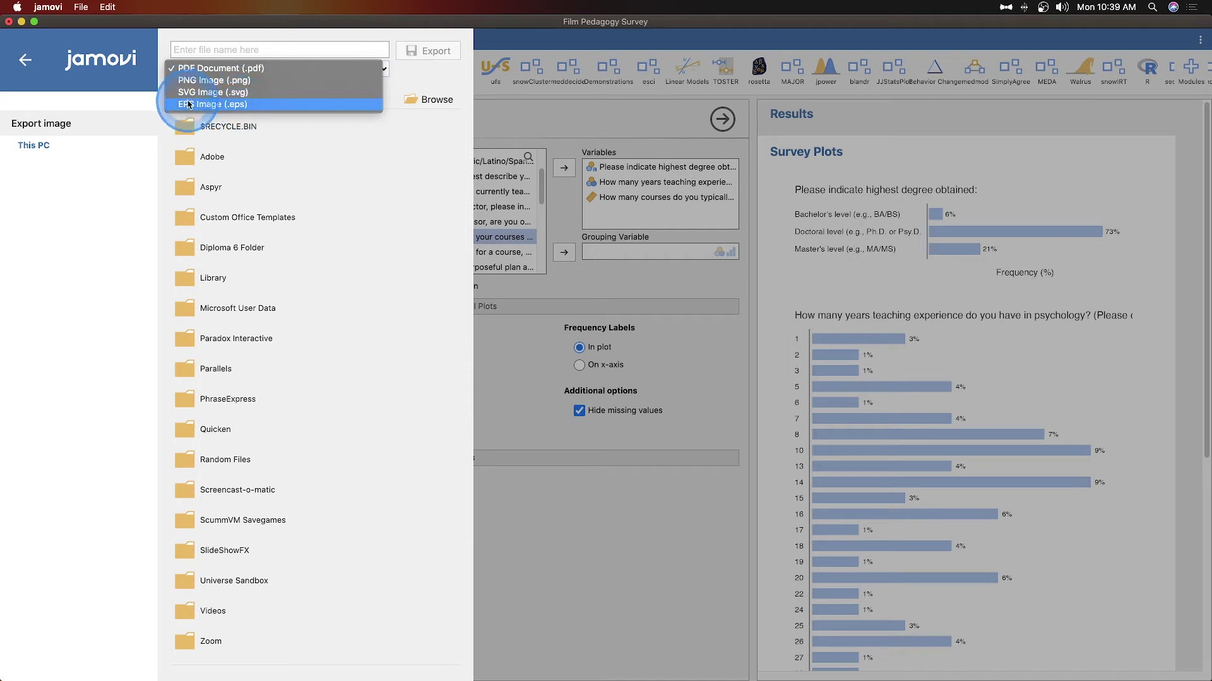
left_click(426, 71)
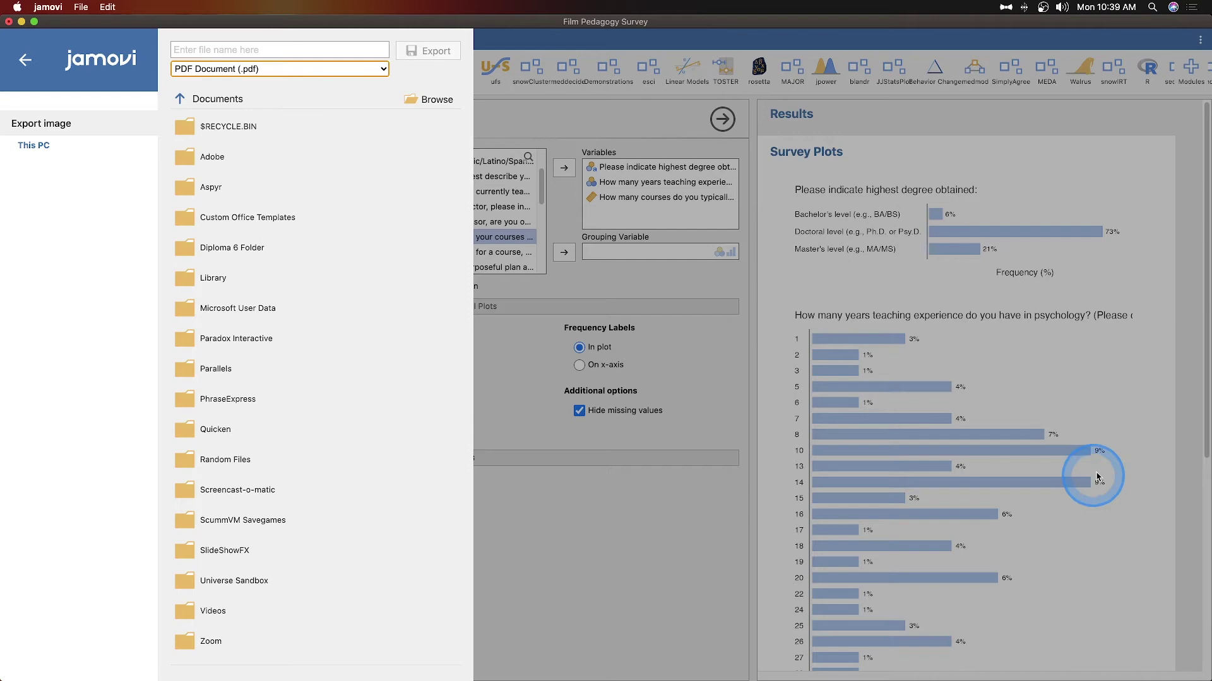
left_click(1127, 492)
scroll(1110, 499, "down", 5)
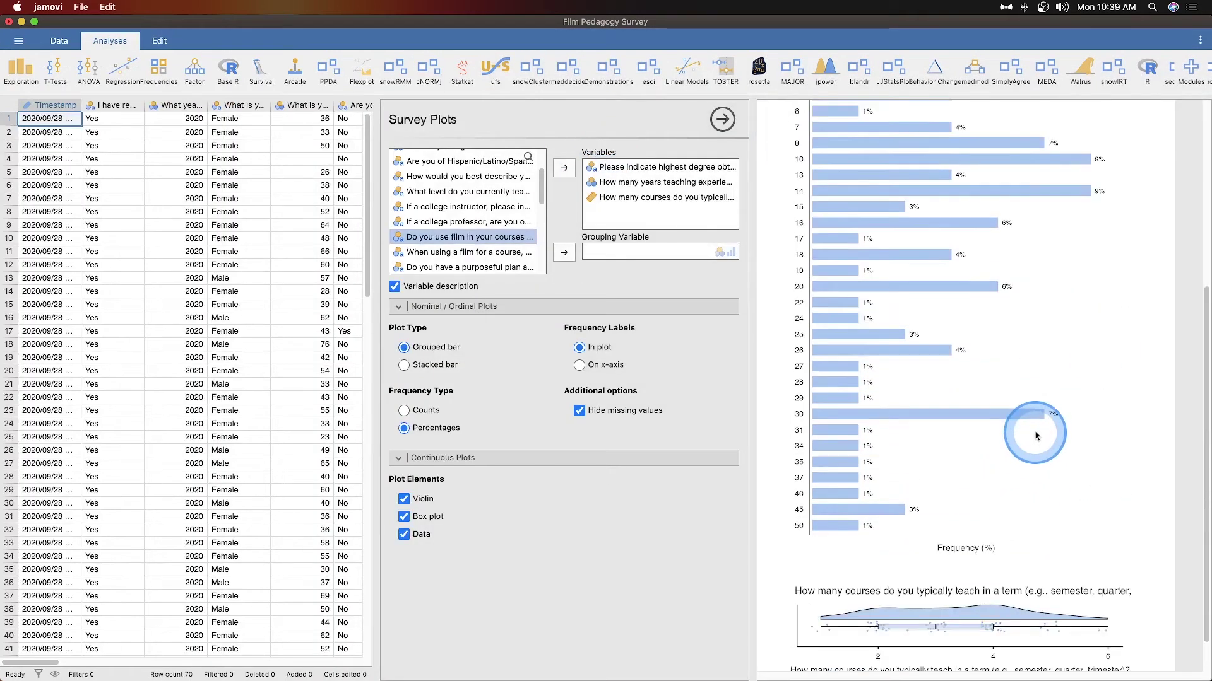
right_click(896, 554)
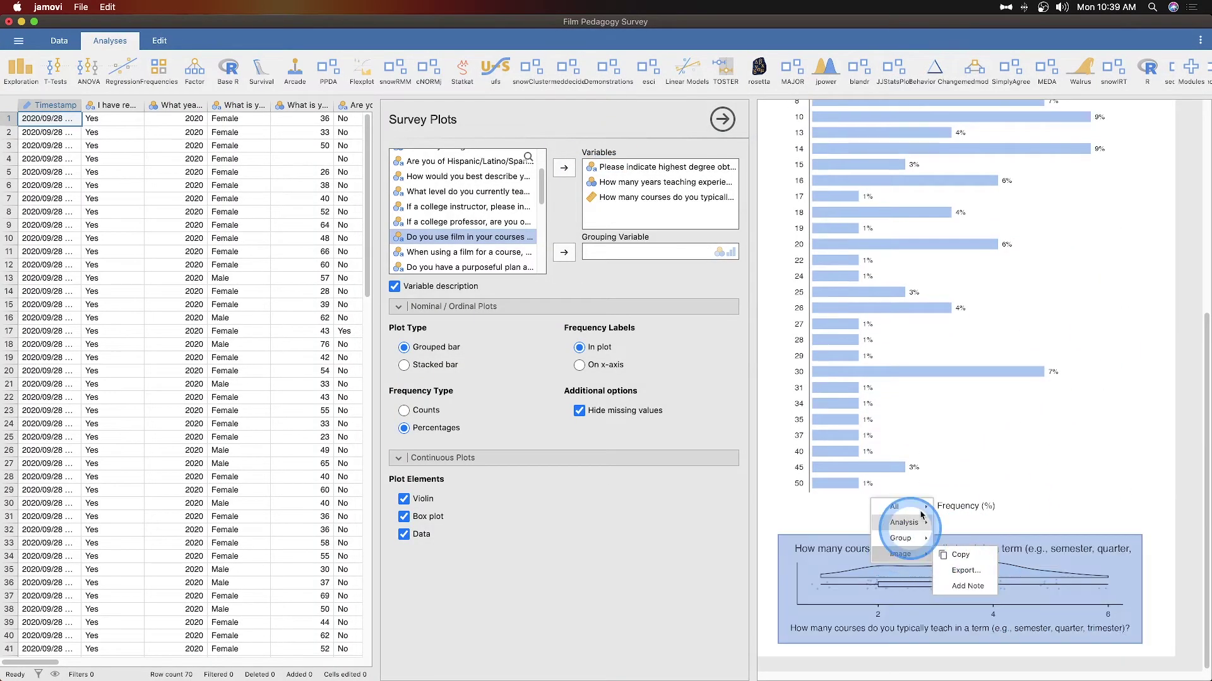
left_click(1178, 576)
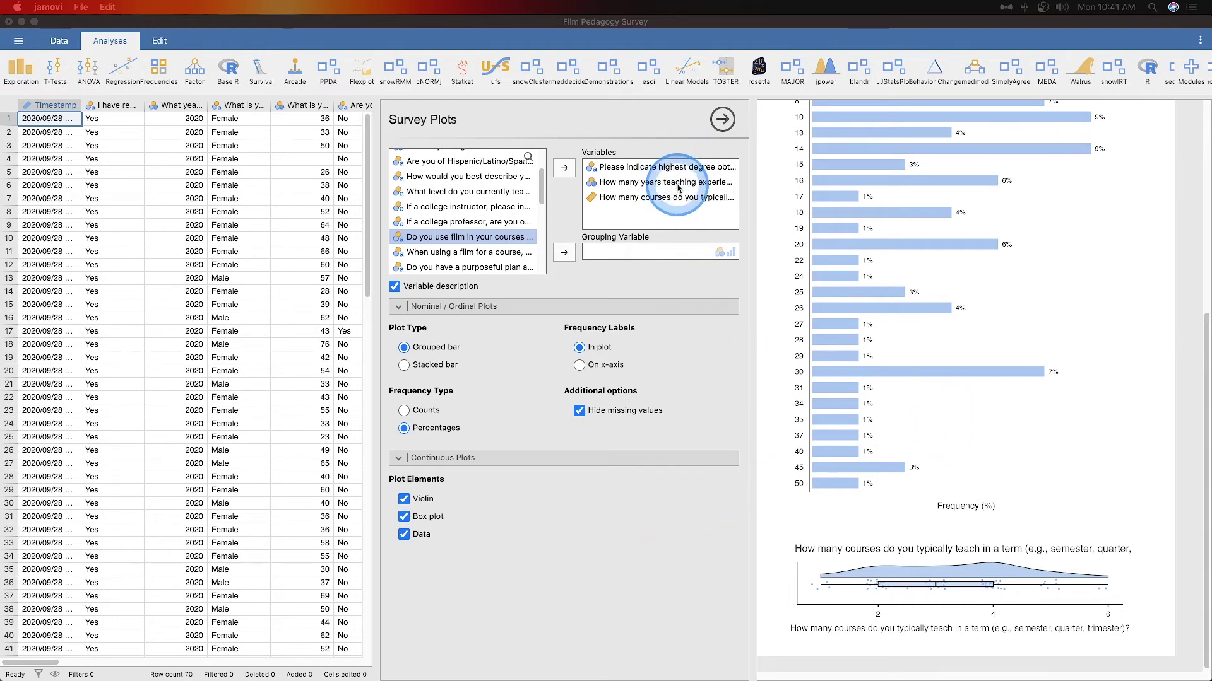
left_click(606, 198)
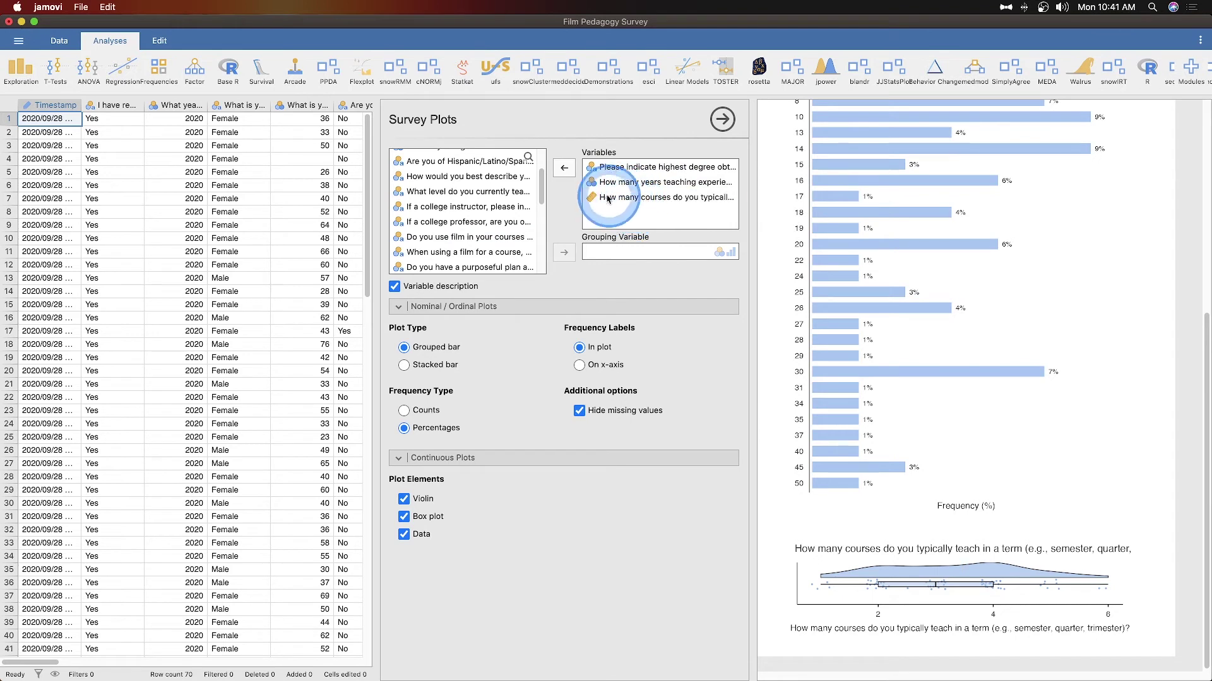
left_click_drag(607, 199, 480, 259)
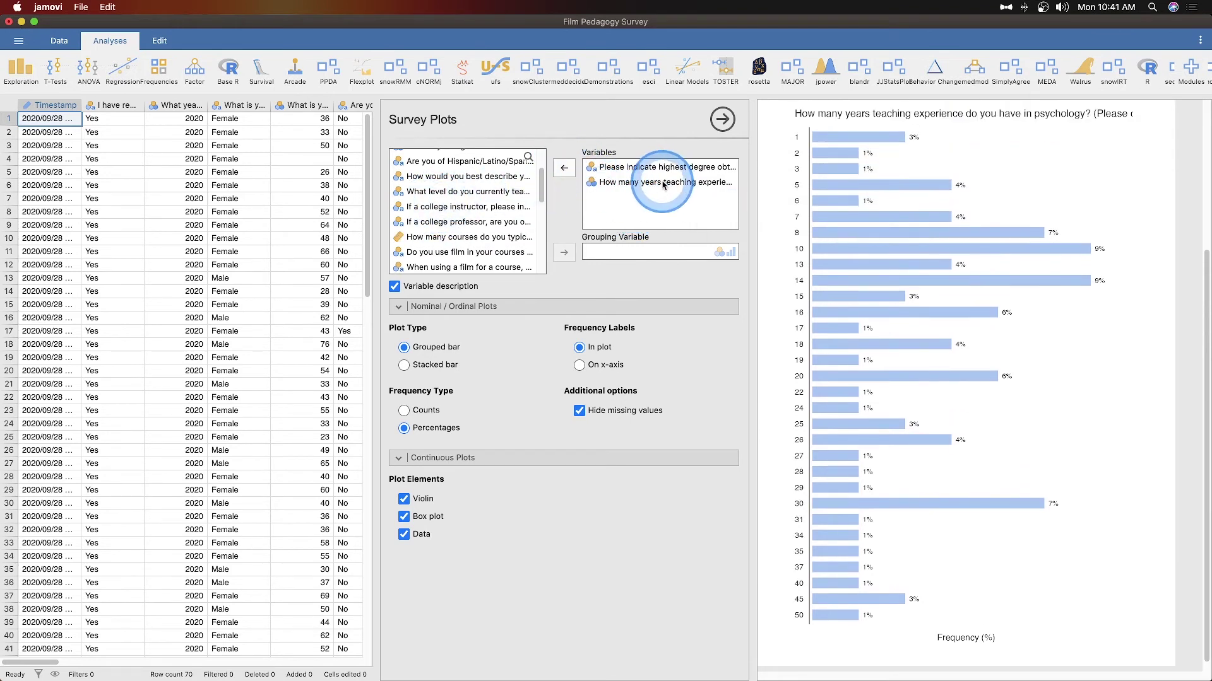
left_click_drag(663, 171, 659, 254)
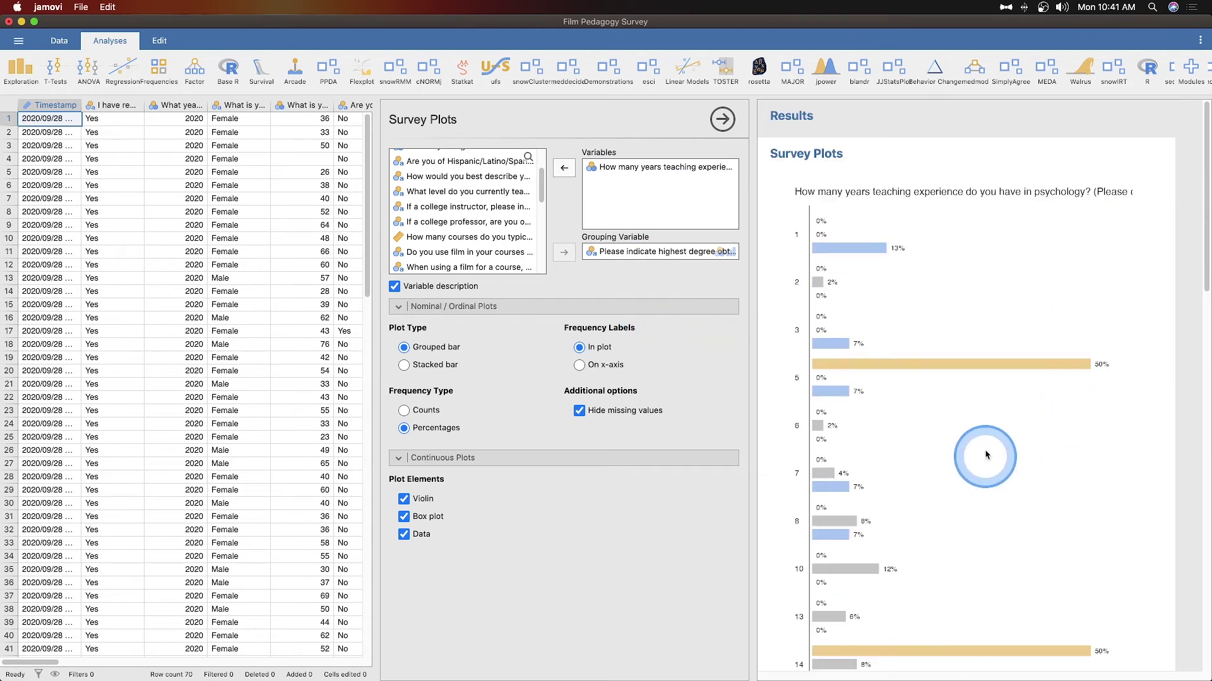
left_click(593, 365)
left_click(417, 410)
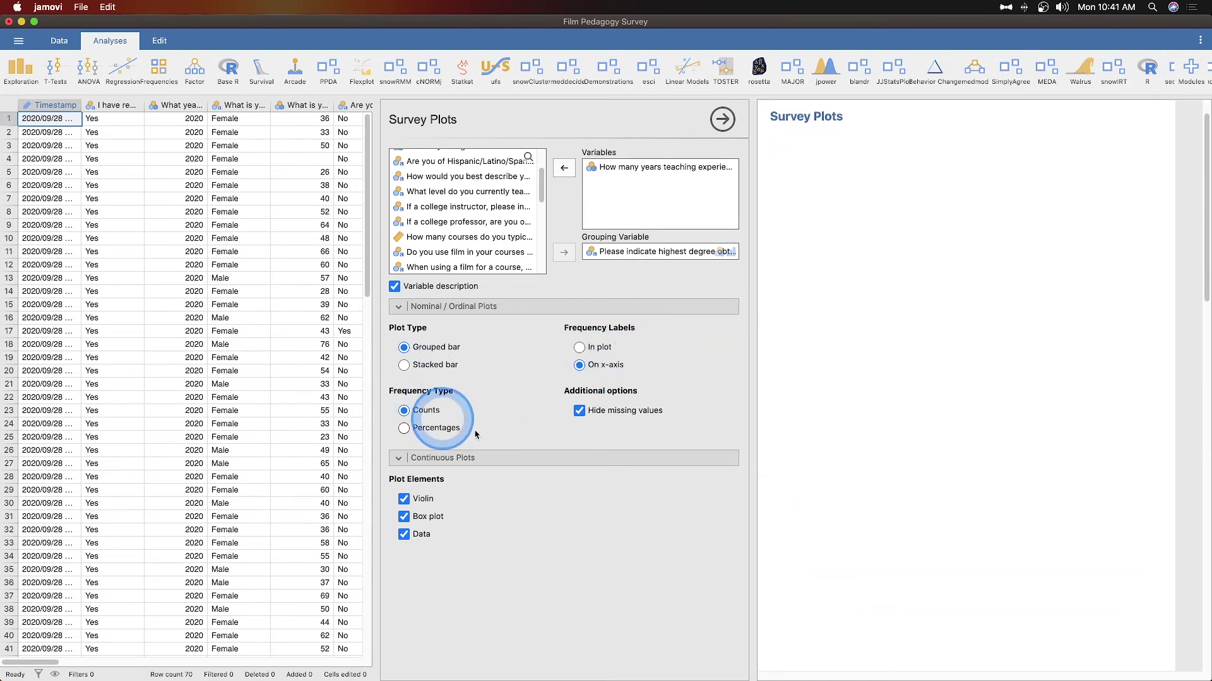
scroll(781, 501, "down", 15)
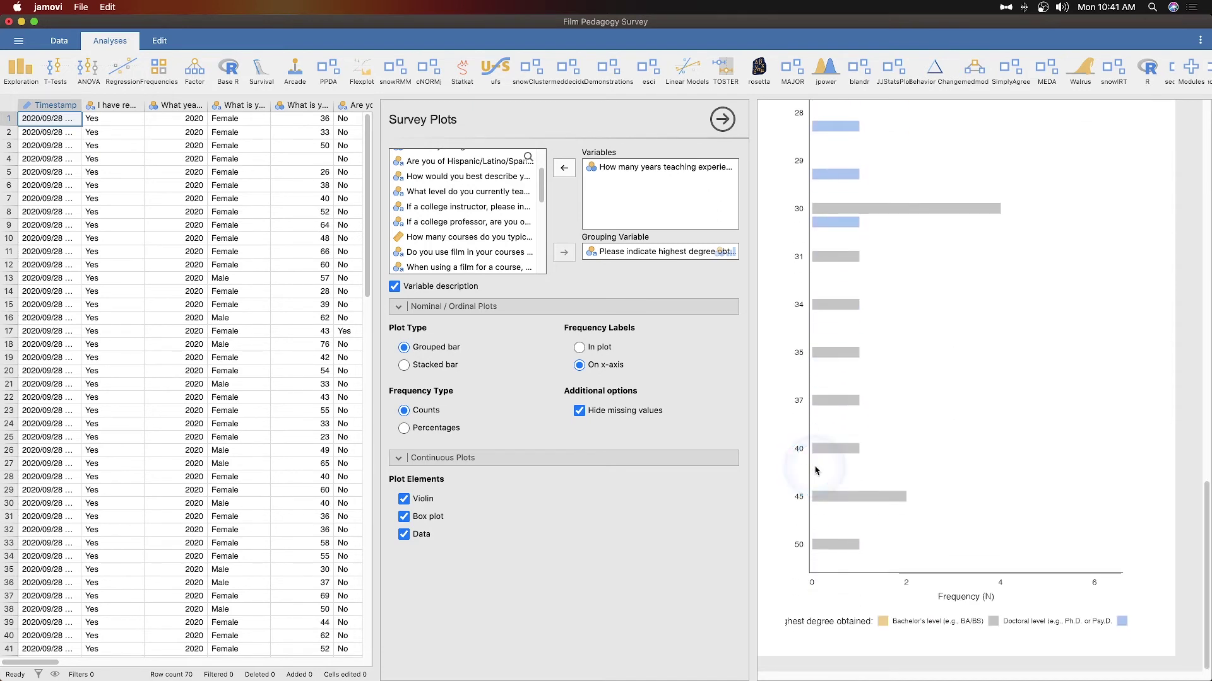
scroll(978, 563, "up", 12)
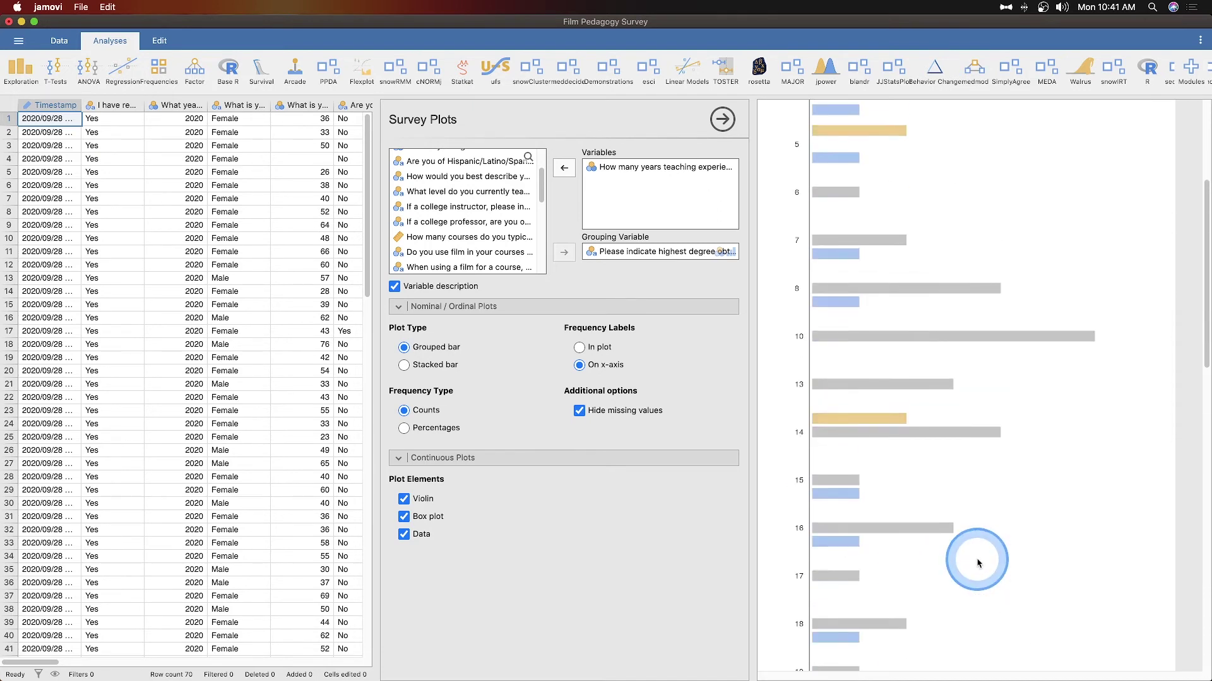
scroll(978, 563, "up", 3)
scroll(977, 563, "down", 15)
scroll(975, 560, "up", 6)
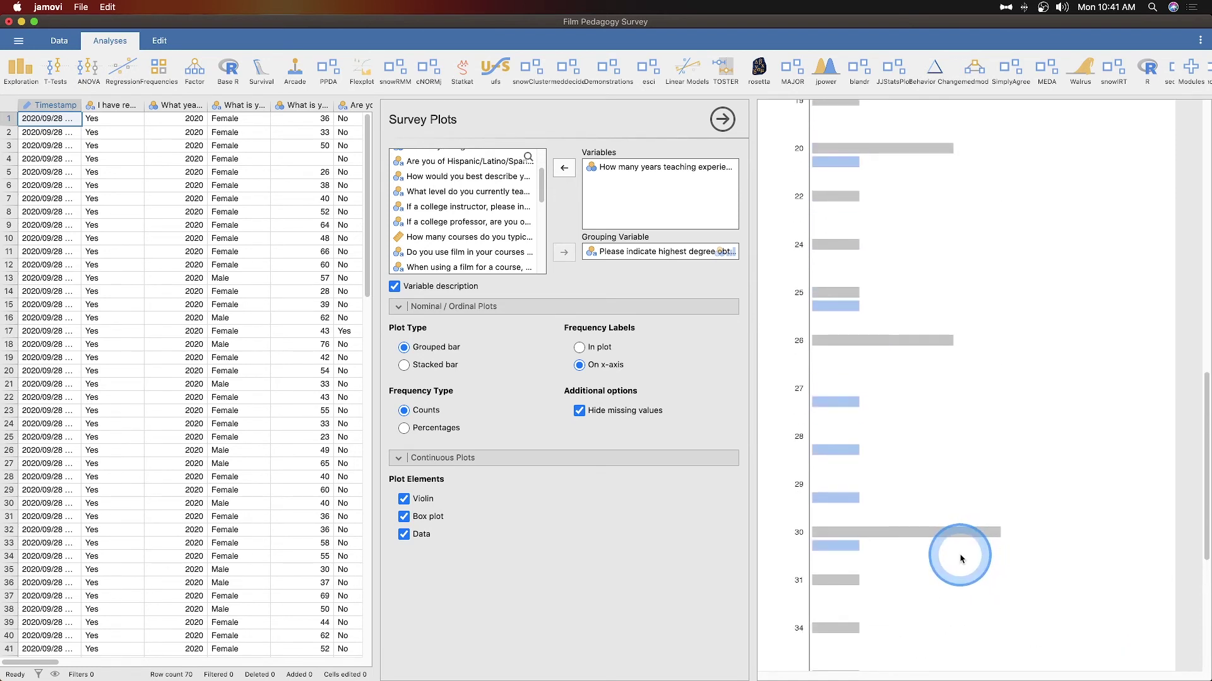
scroll(961, 559, "down", 10)
scroll(960, 559, "up", 20)
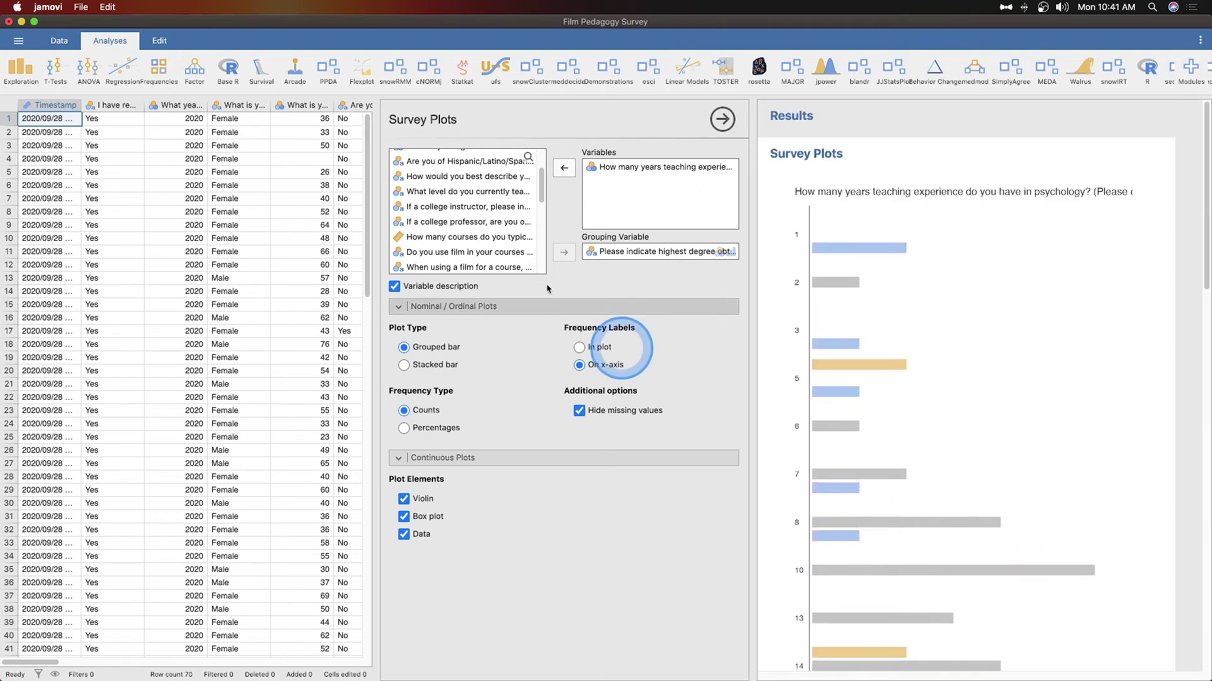
Step: Add 'What is your age?' to Variables and scroll through the new age-by-degree chart
scroll(467, 214, "down", 5)
scroll(486, 211, "up", 10)
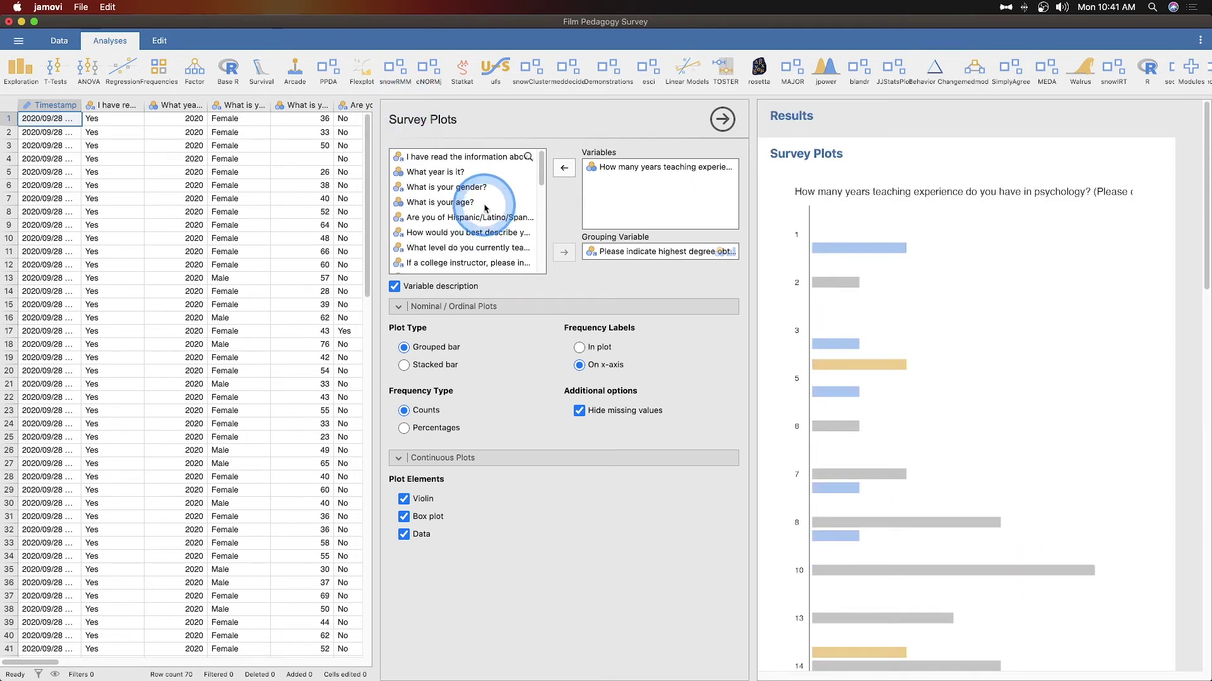
left_click_drag(480, 215, 631, 182)
scroll(1042, 304, "down", 1)
scroll(1043, 303, "down", 20)
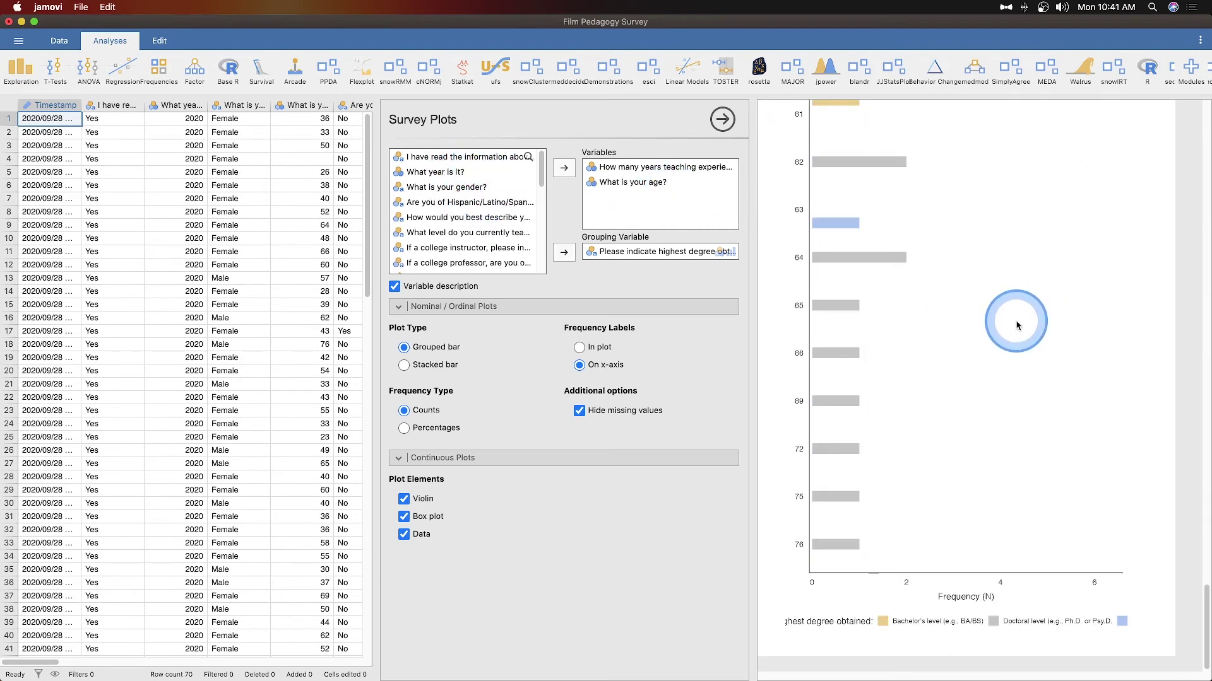
scroll(1022, 340, "up", 20)
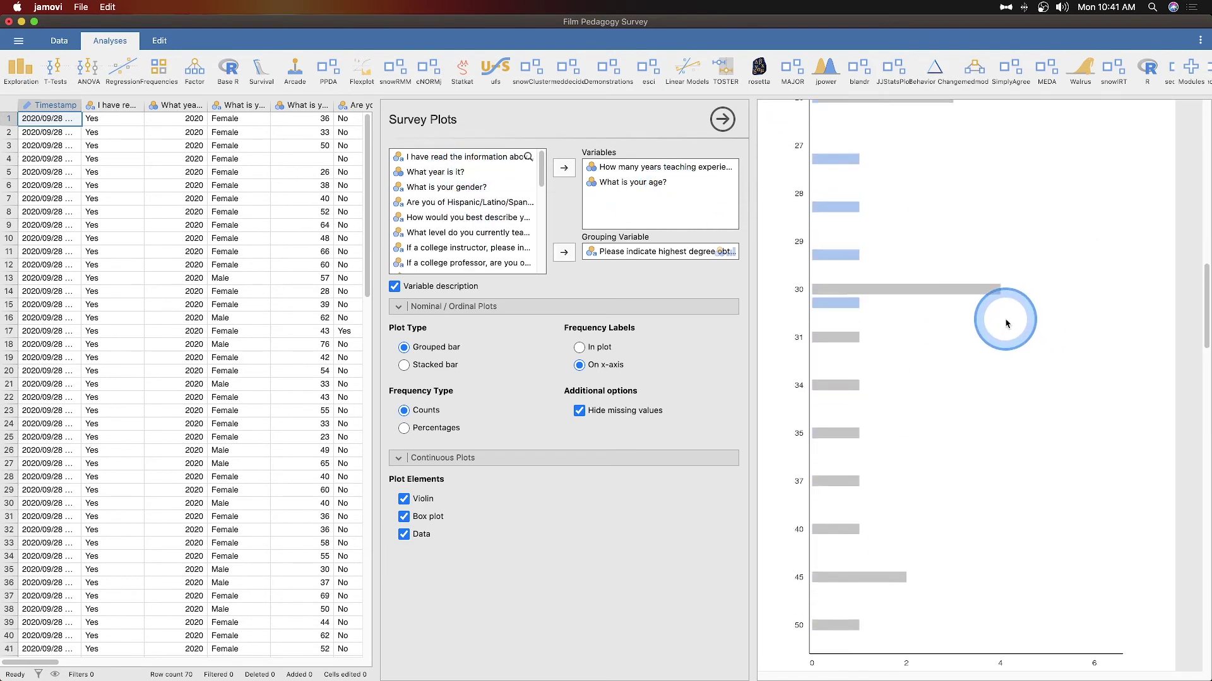
scroll(1003, 320, "down", 2)
scroll(1006, 360, "down", 20)
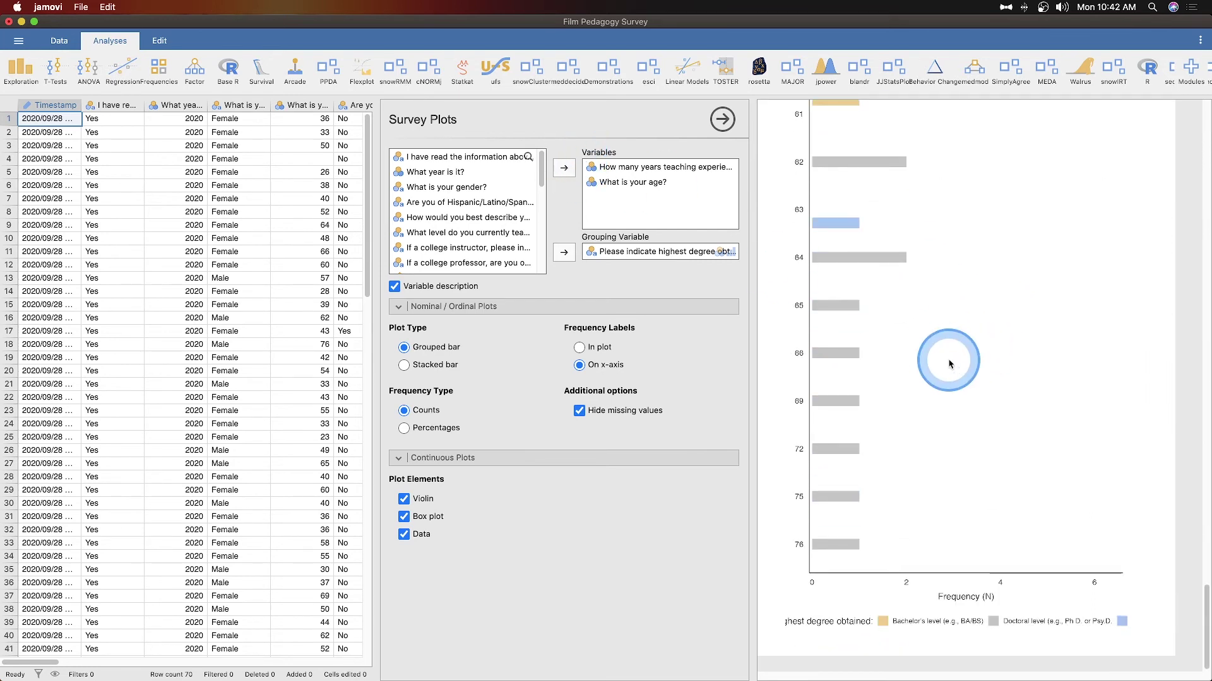
scroll(984, 419, "up", 5)
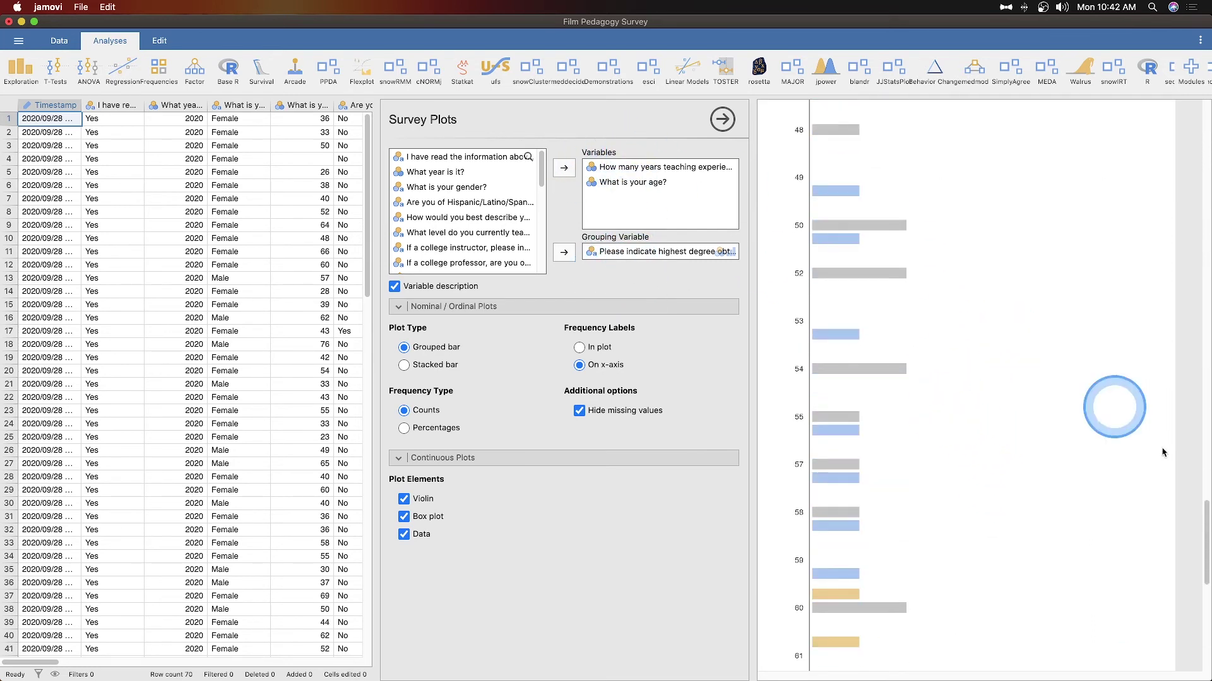
scroll(940, 338, "down", 15)
scroll(946, 297, "up", 15)
scroll(934, 325, "down", 20)
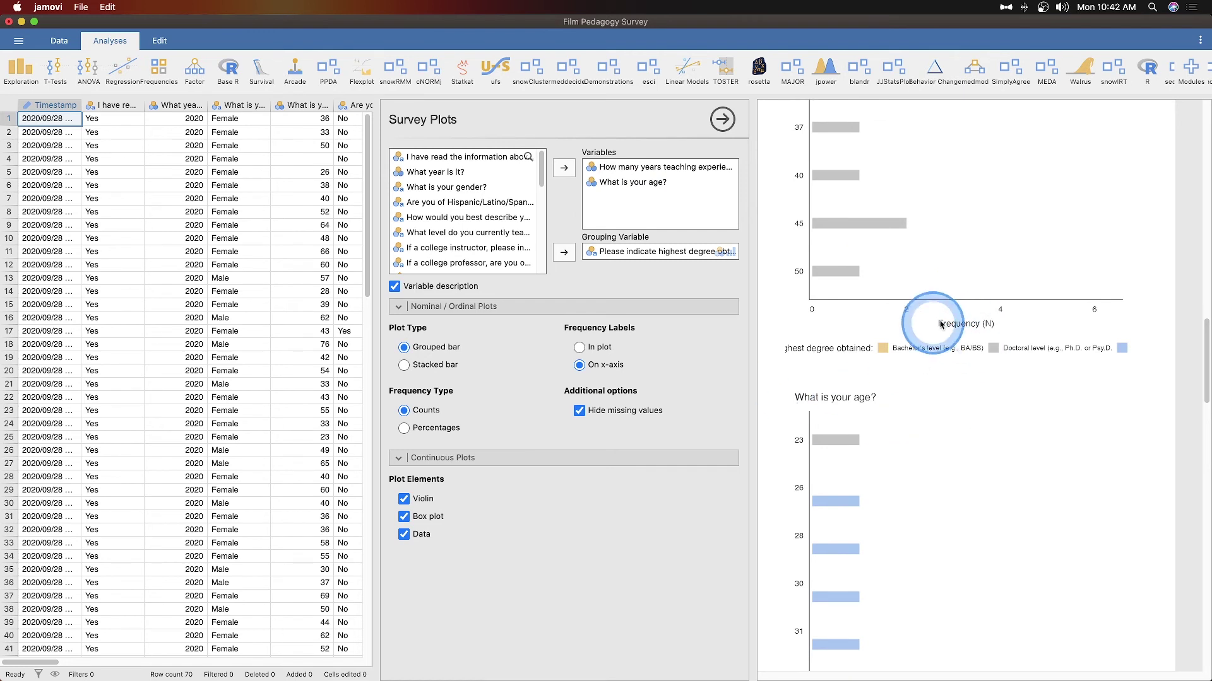
scroll(882, 324, "down", 15)
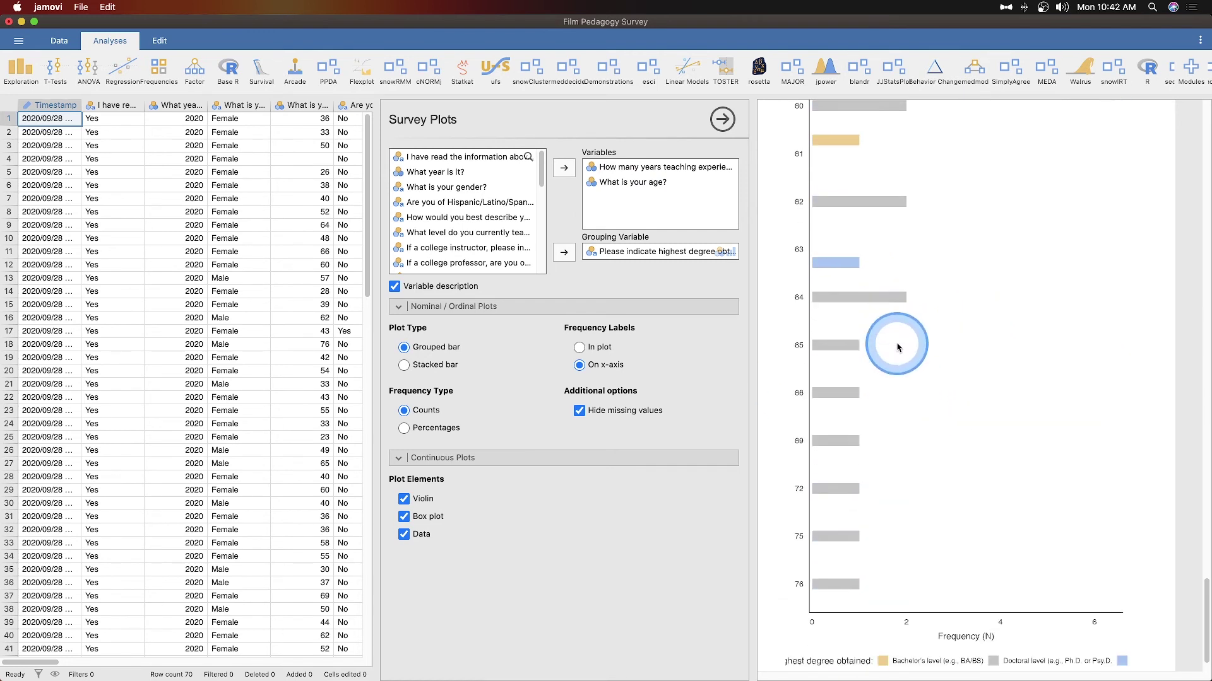
scroll(952, 278, "up", 20)
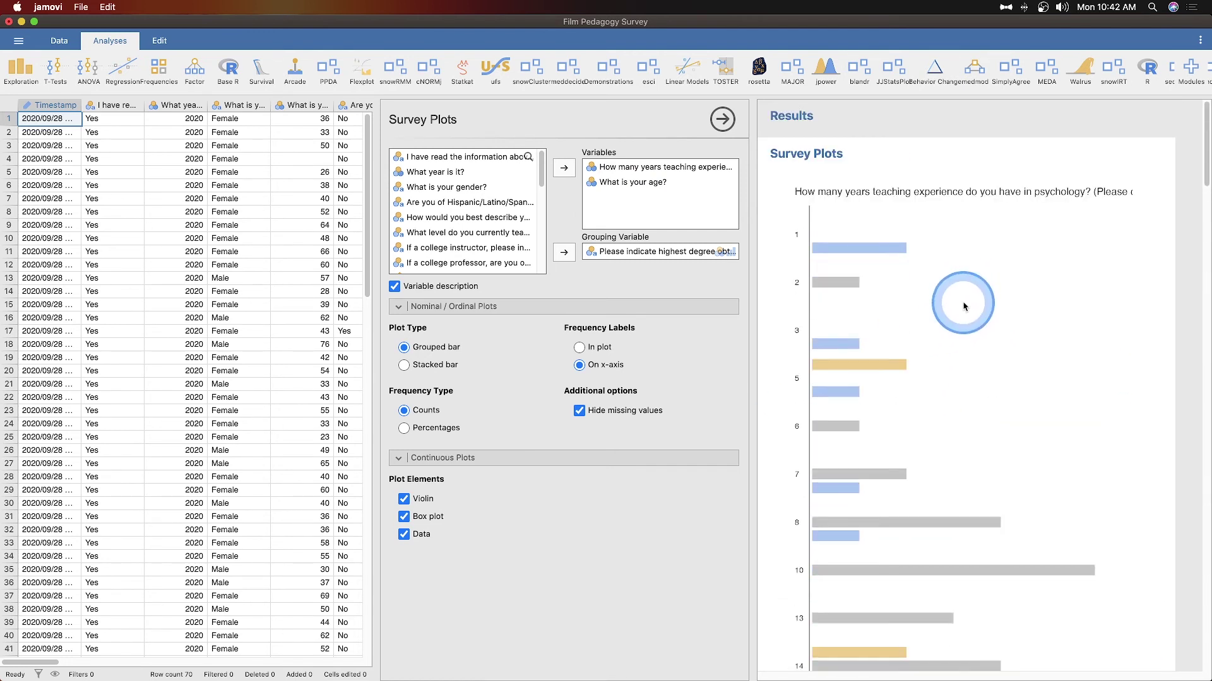
scroll(959, 303, "down", 20)
scroll(970, 322, "down", 2)
scroll(978, 325, "up", 20)
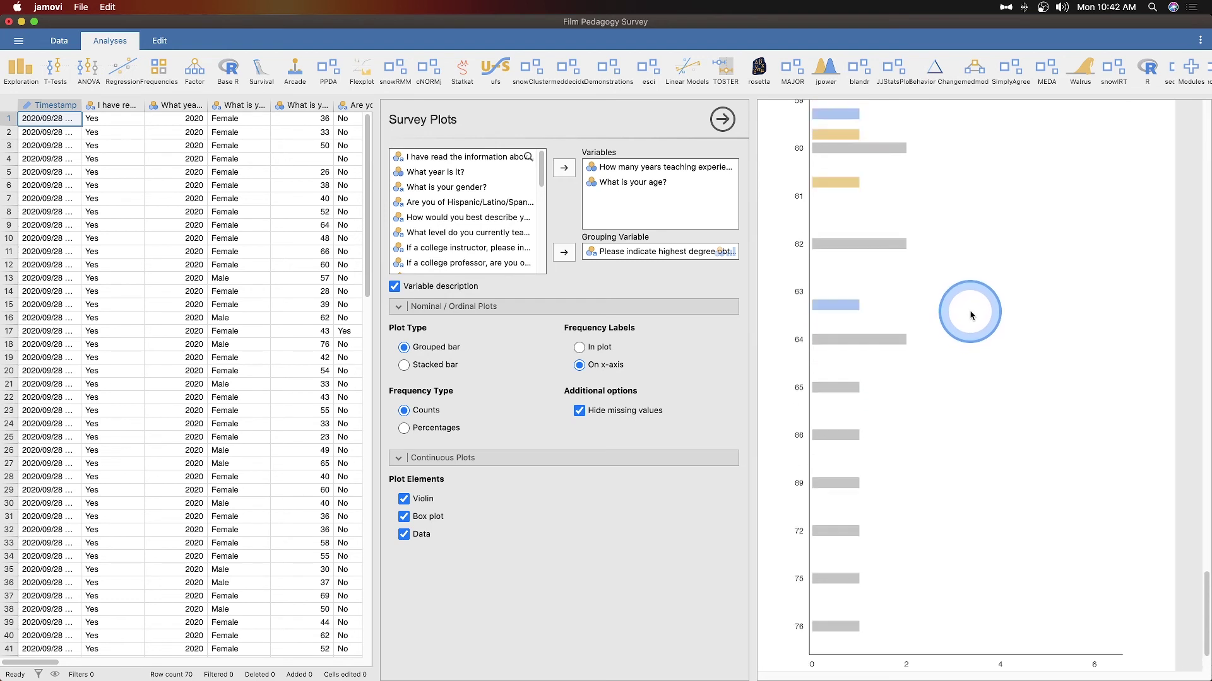
scroll(982, 329, "up", 15)
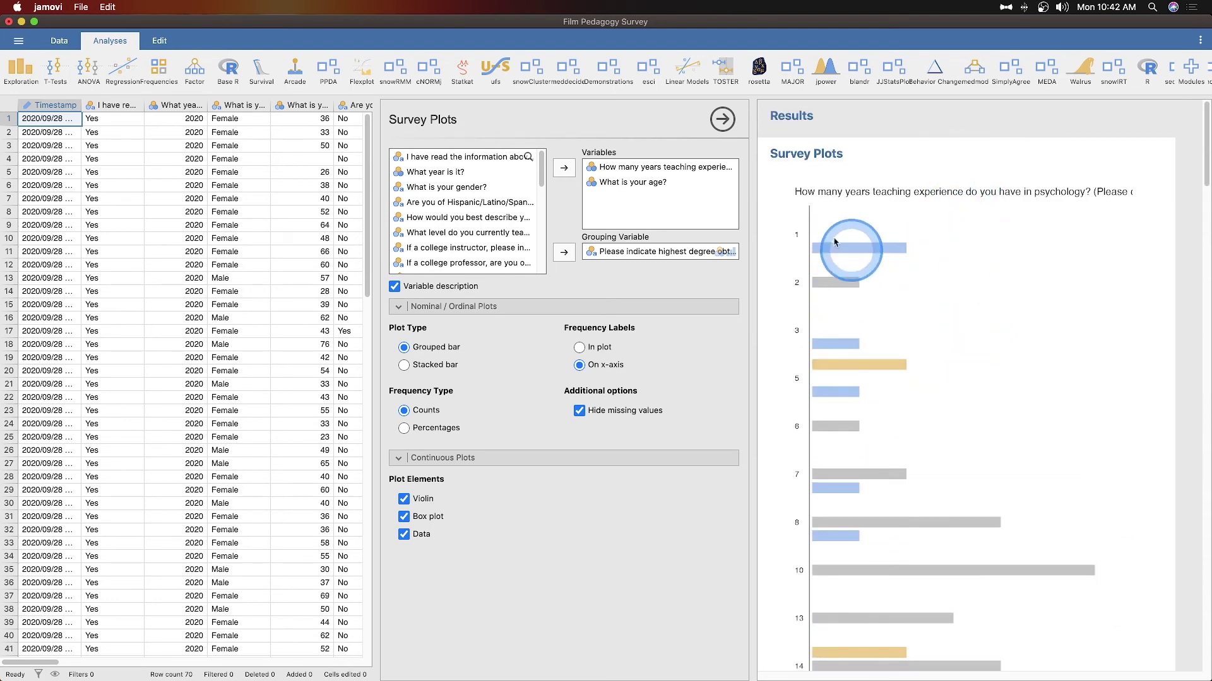
scroll(848, 243, "down", 20)
scroll(1023, 390, "up", 15)
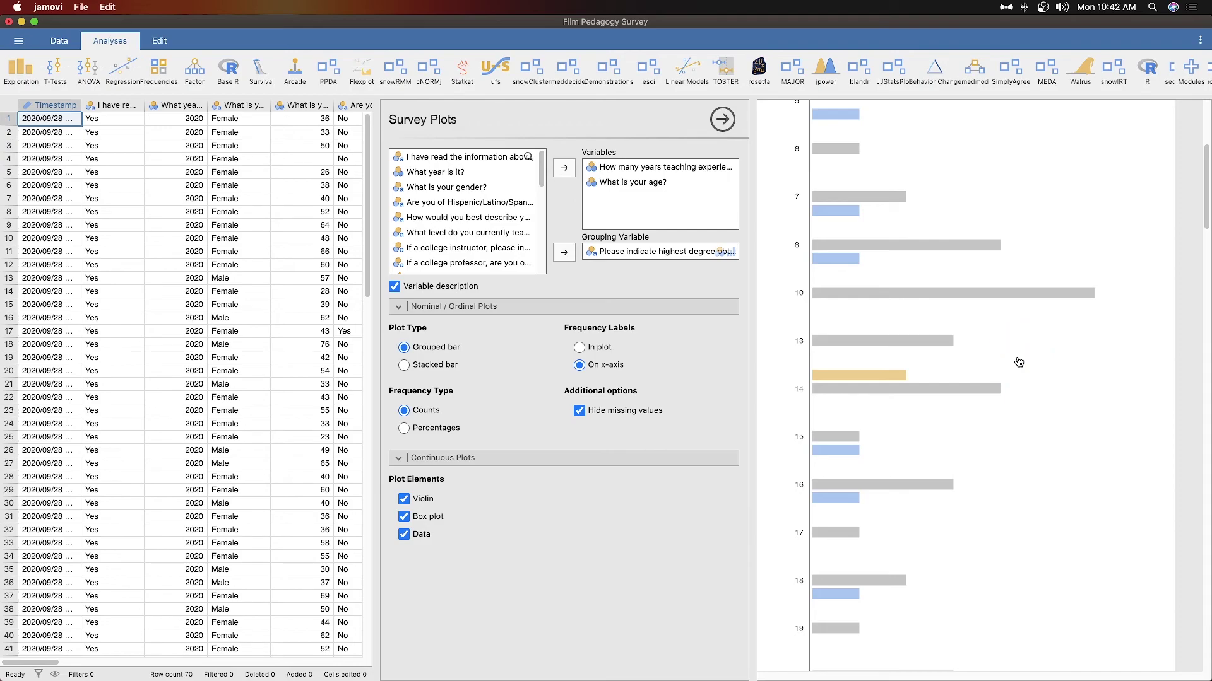
Step: Copy the instructor-level pie chart from the Google Forms response summary to the clipboard
key("super+Tab")
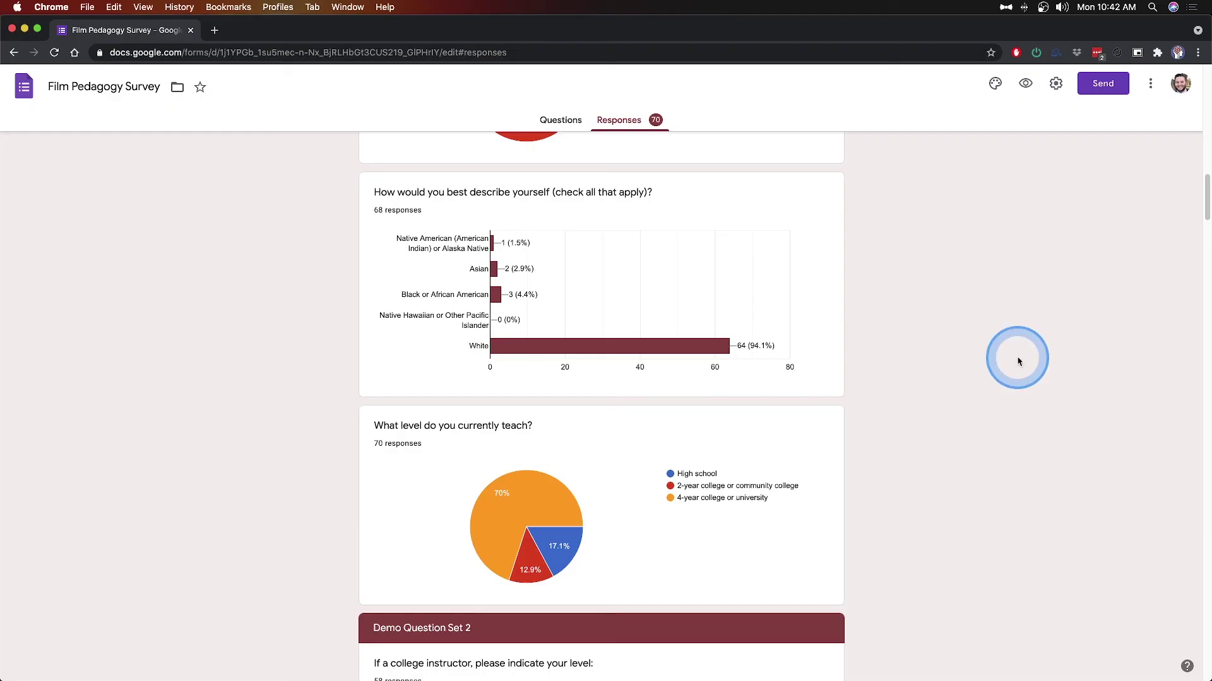
scroll(627, 522, "up", 10)
scroll(635, 517, "up", 1)
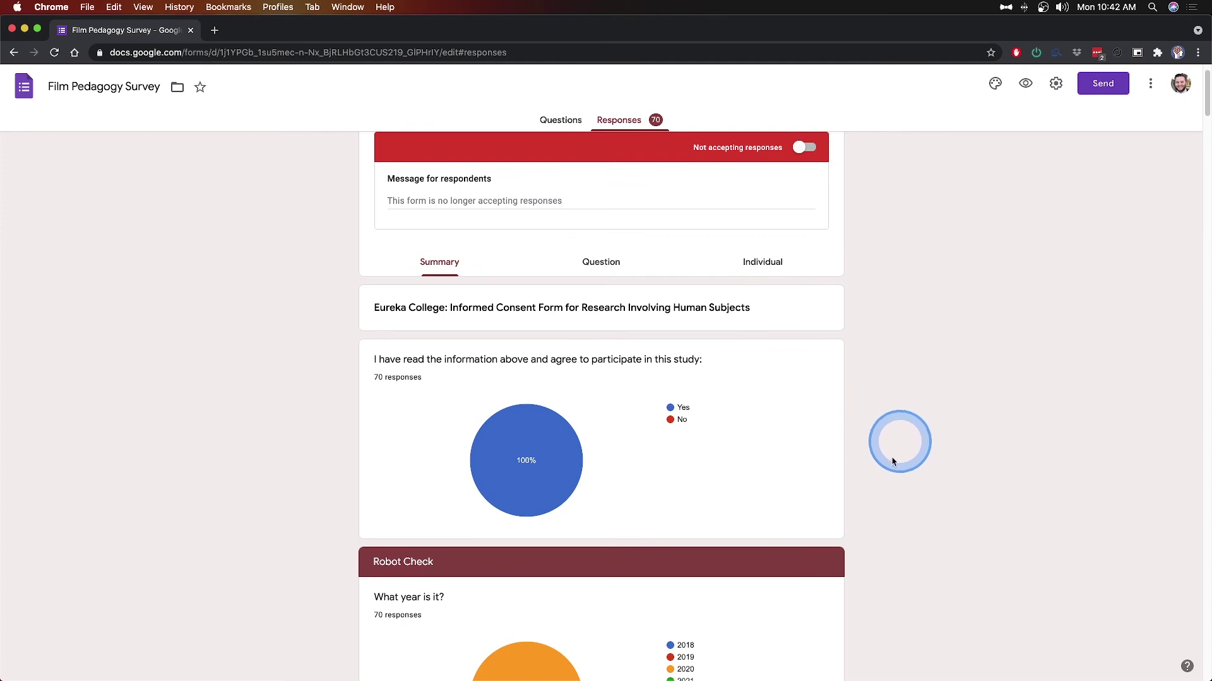
scroll(900, 479, "down", 10)
left_click_drag(413, 395, 567, 385)
left_click(821, 369)
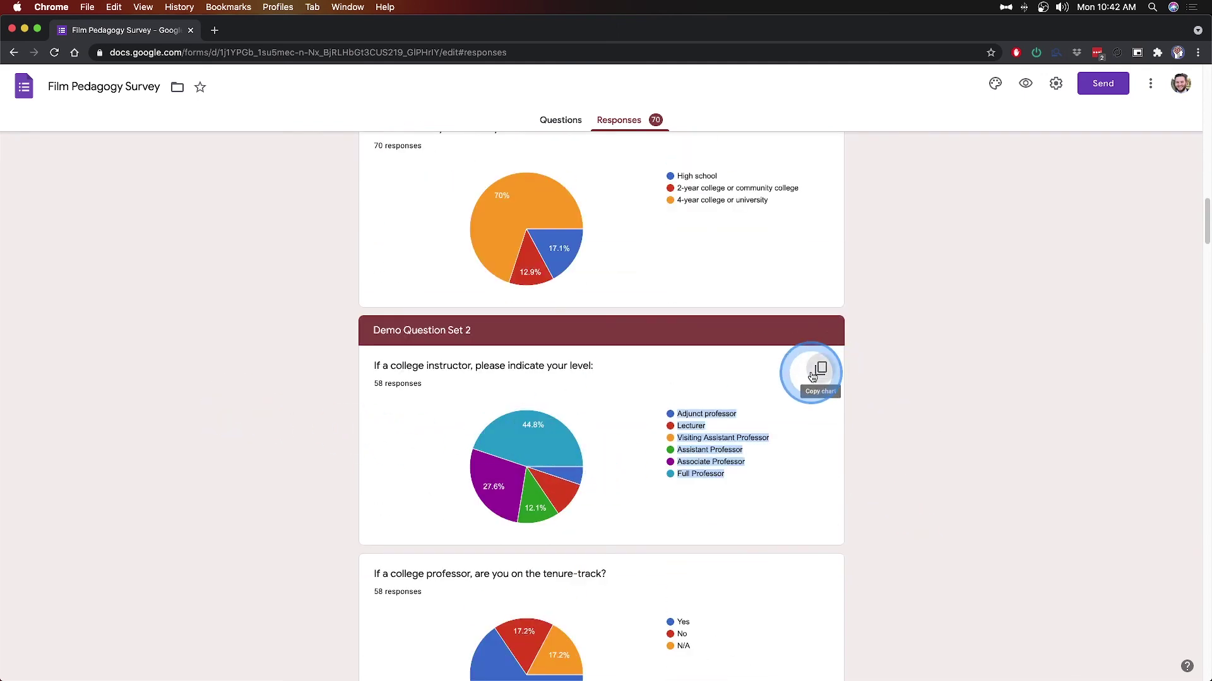
left_click(669, 452)
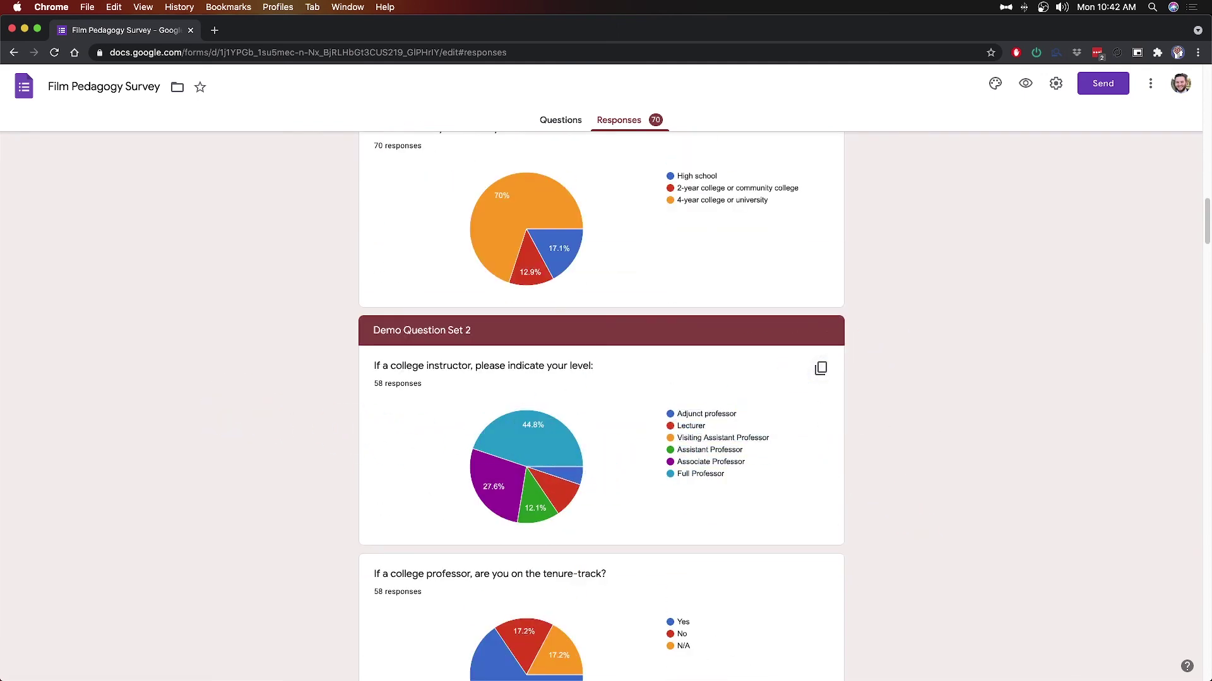
Step: Select the legend labels of the instructor-level and highest degree charts
key("super+Tab")
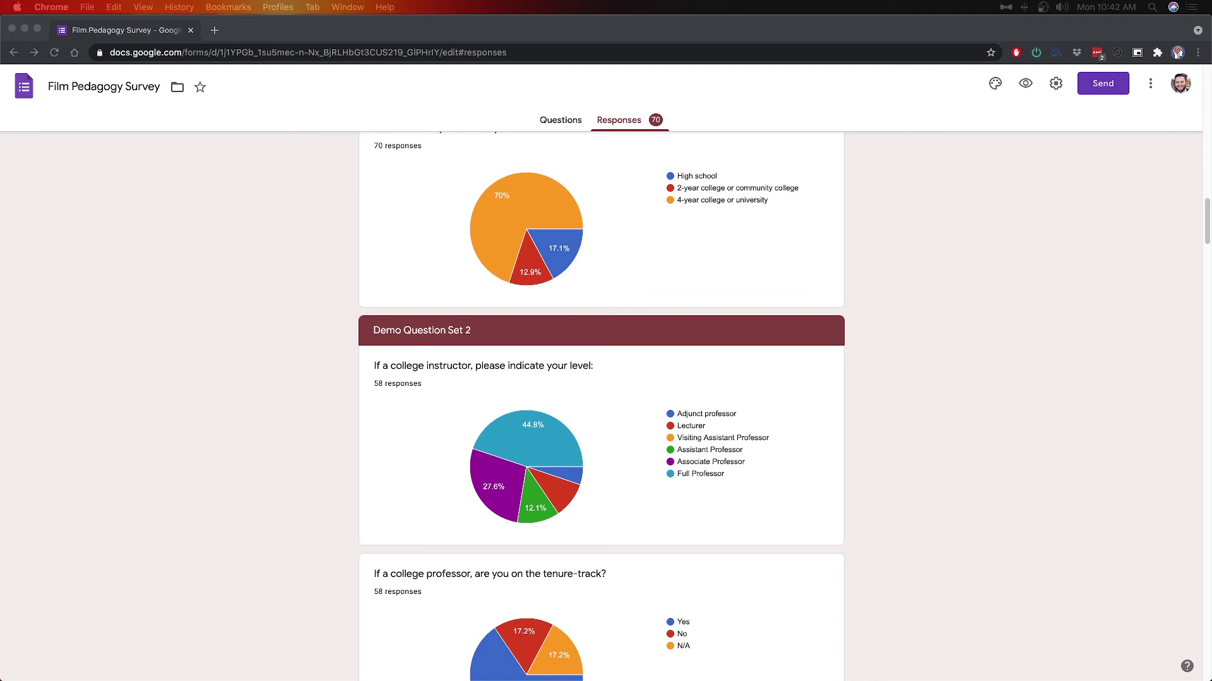
left_click(121, 167)
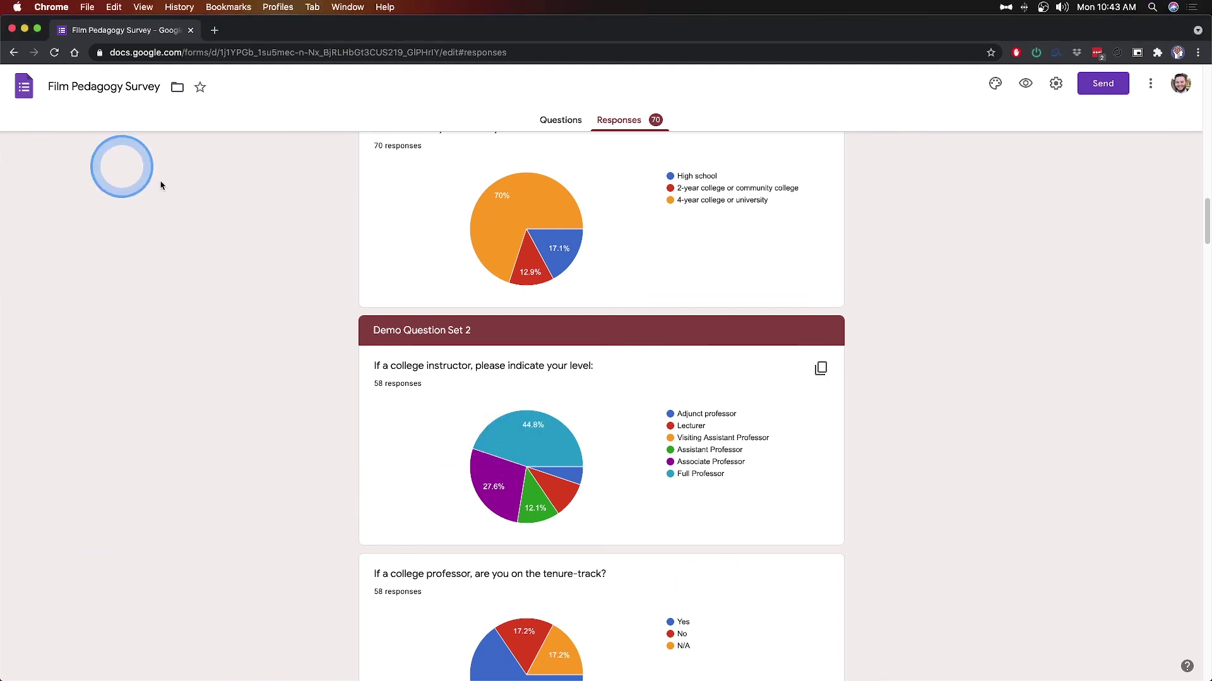
triple_click(729, 453)
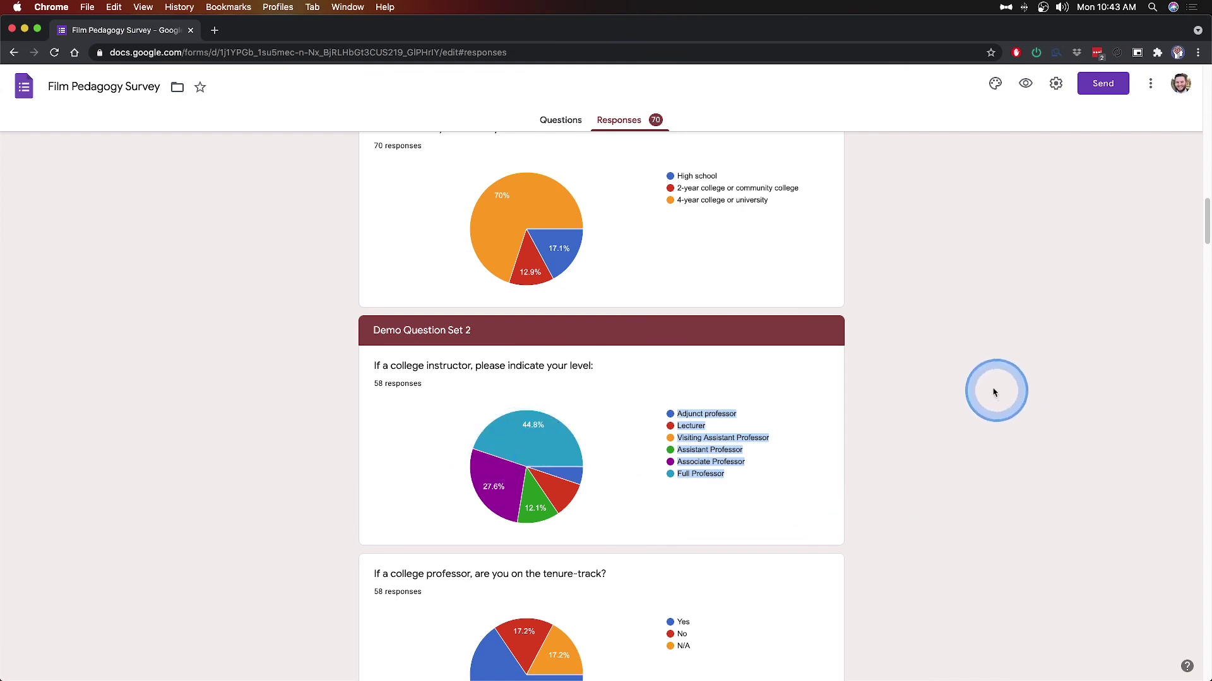
scroll(993, 392, "down", 7)
triple_click(776, 437)
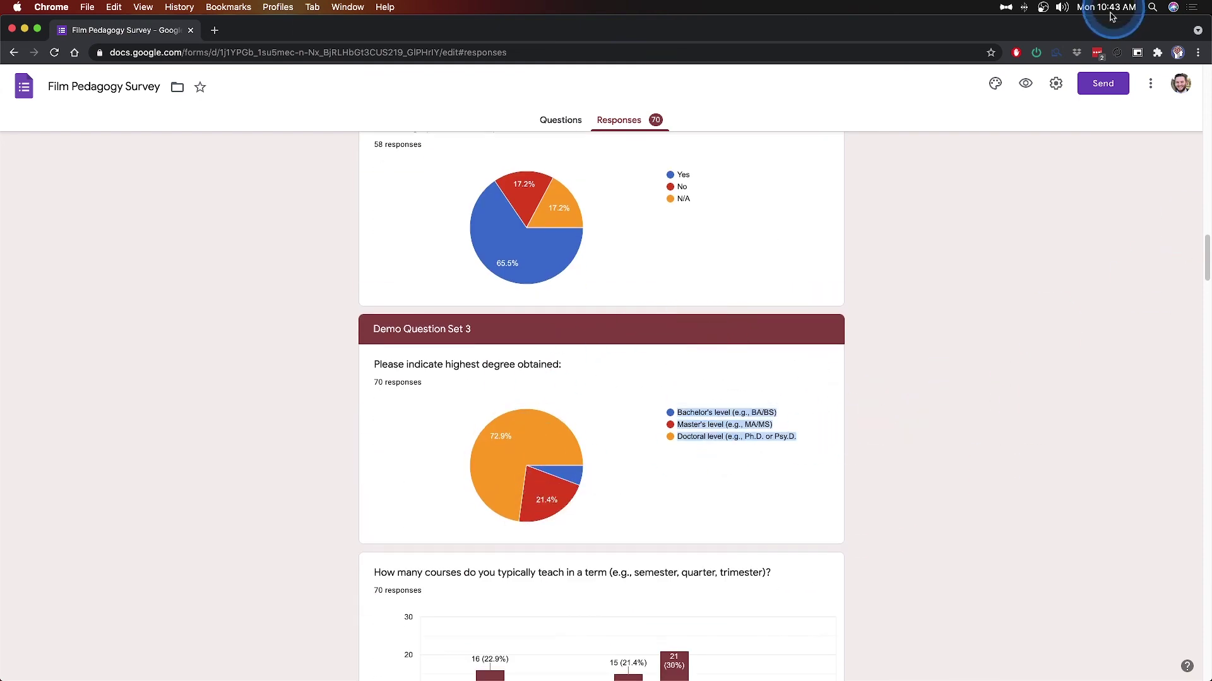
scroll(1060, 417, "up", 10)
scroll(1060, 416, "down", 10)
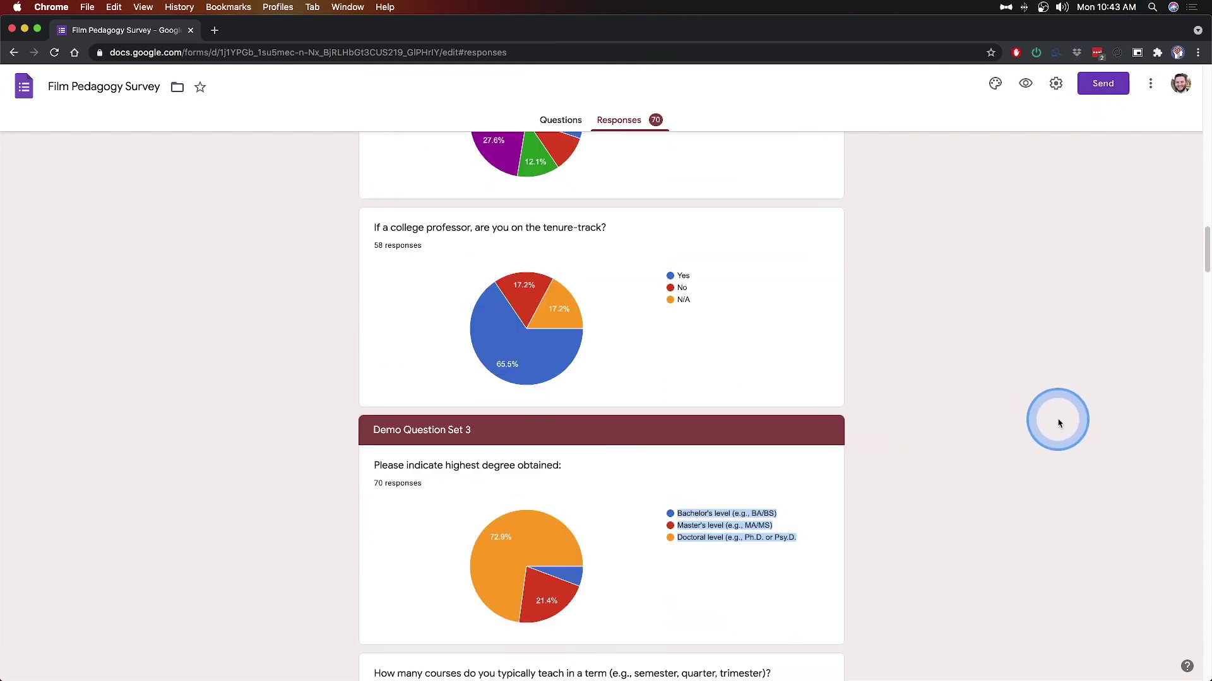
mouse_move(539, 494)
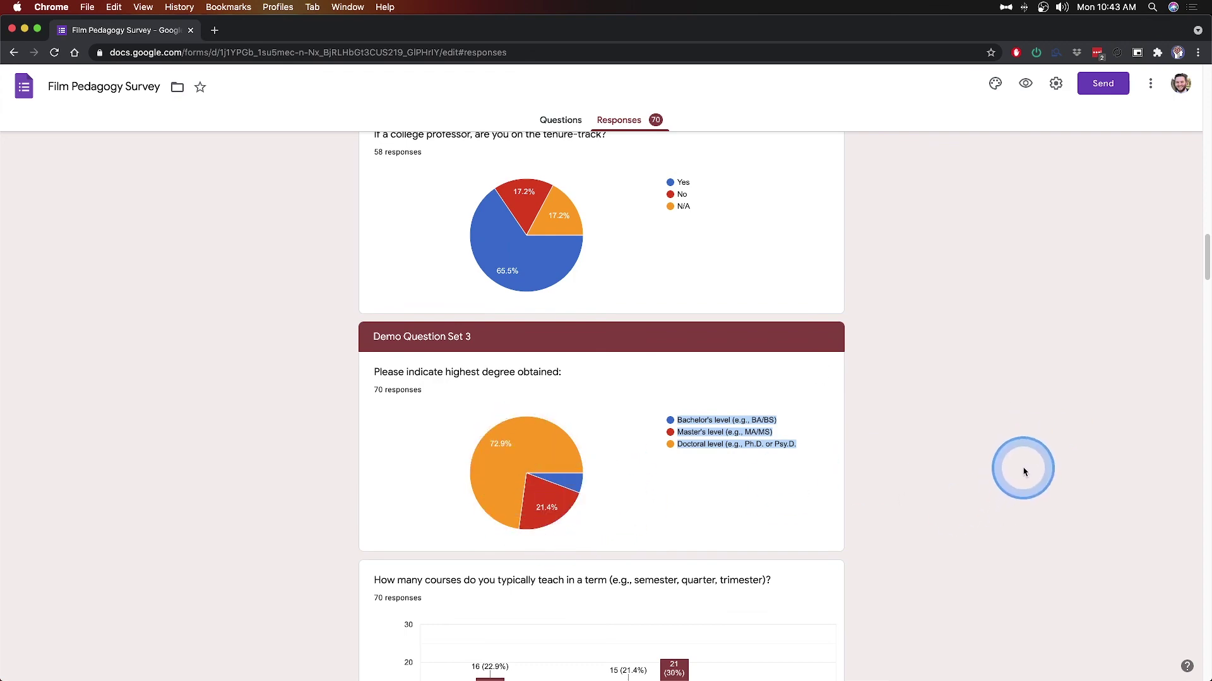
scroll(1022, 451, "up", 15)
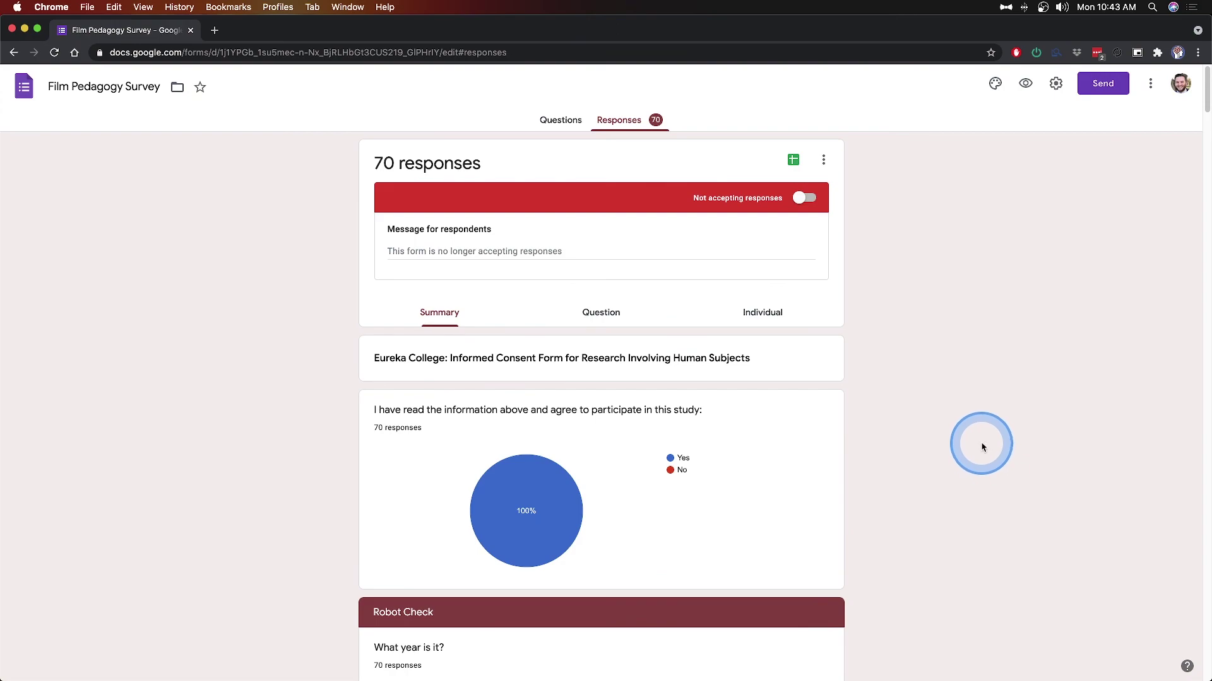
Step: Bring jamovi back to the front and open the Exploration menu showing Survey Plots
key("ctrl+Up")
left_click(455, 315)
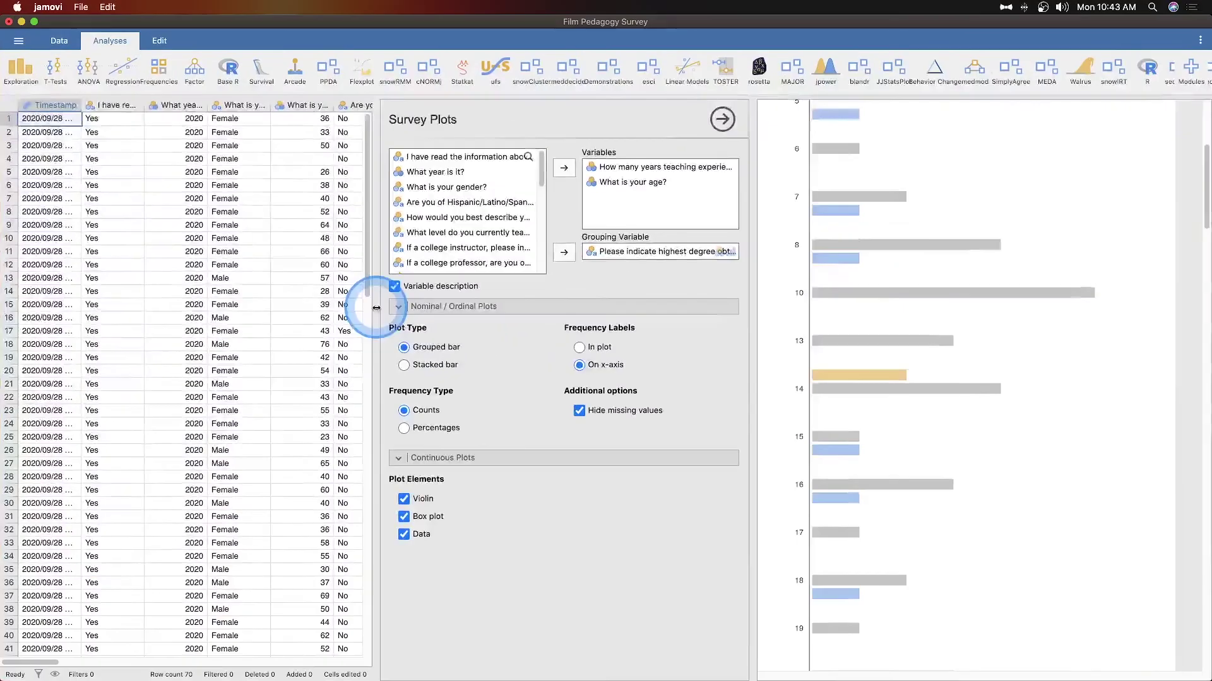
left_click(20, 68)
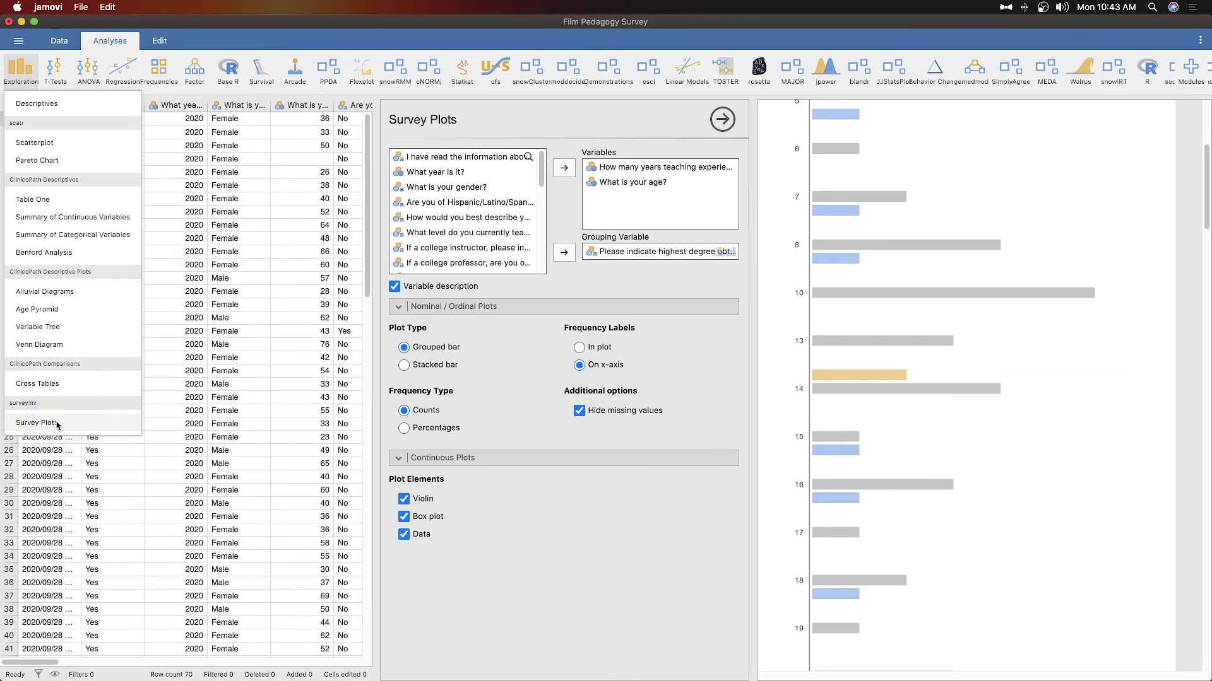